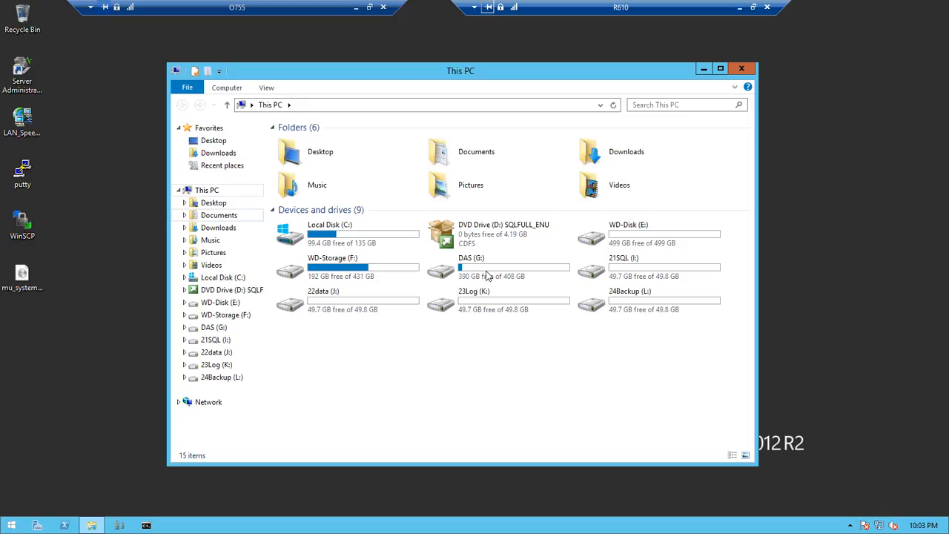
Step: Launch the SQL Server 2012 installer from DVD drive D:, close the file browser and bring the Installation Center into full view
left_click(490, 236)
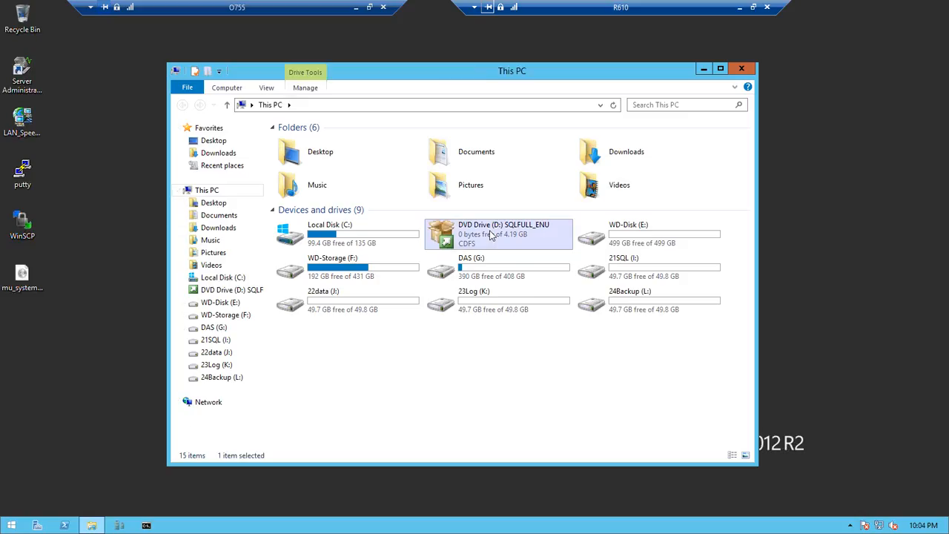
double_click(491, 236)
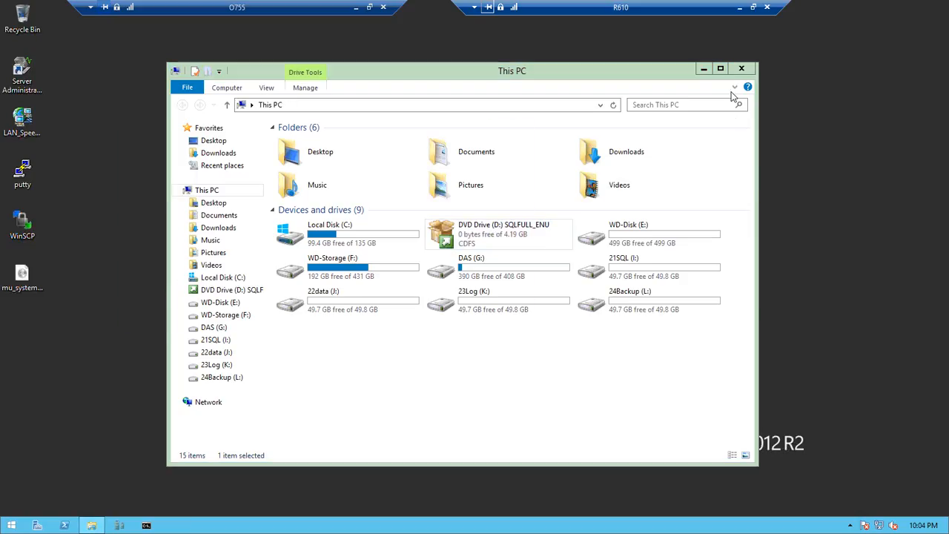
left_click(742, 70)
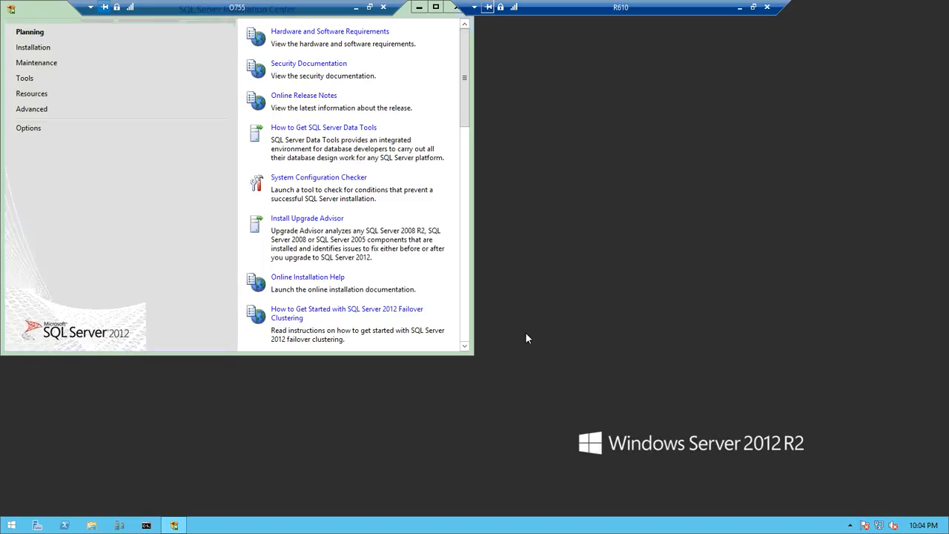
left_click_drag(36, 11, 95, 94)
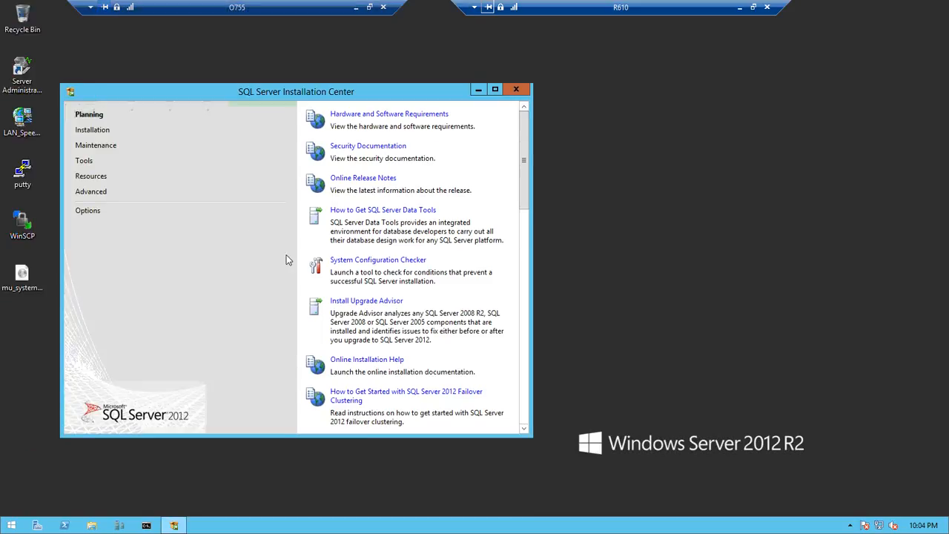
Step: Start a new SQL Server stand-alone installation from the Installation Center
left_click(371, 115)
left_click(93, 133)
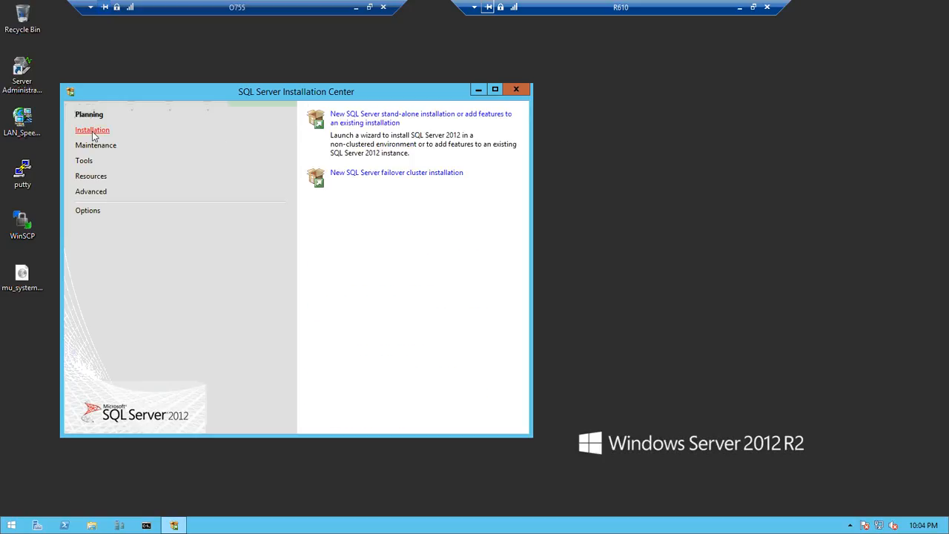
left_click(366, 125)
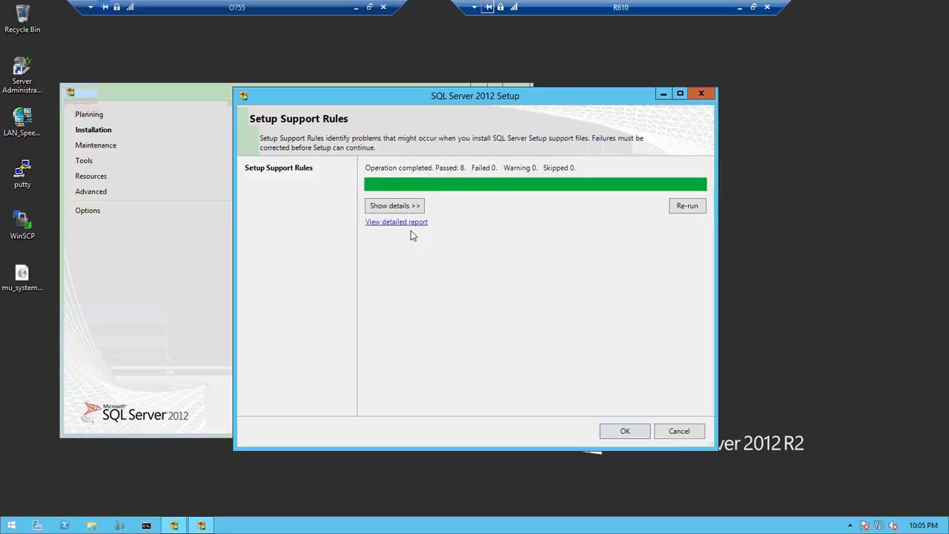
Step: Review the detailed setup support rules, continue, and specify the free Evaluation edition
left_click(414, 205)
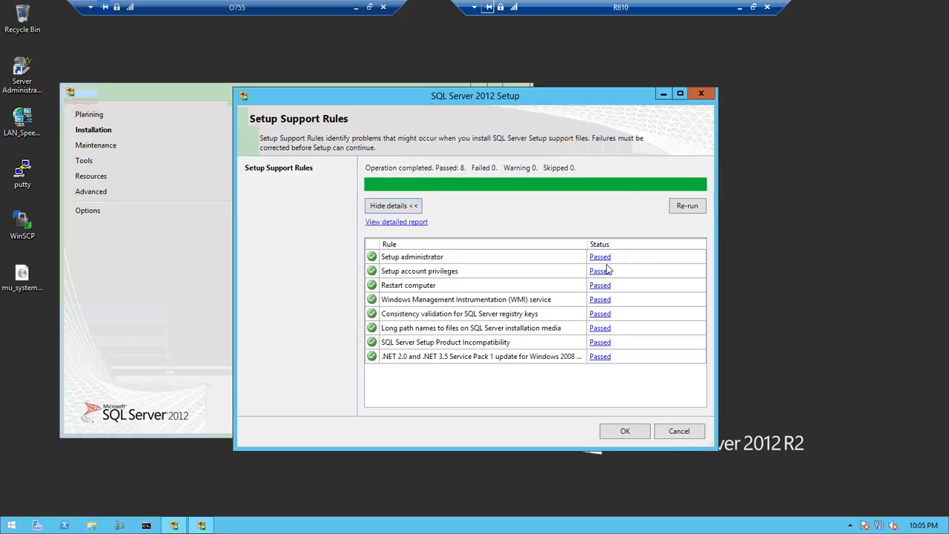
left_click(605, 433)
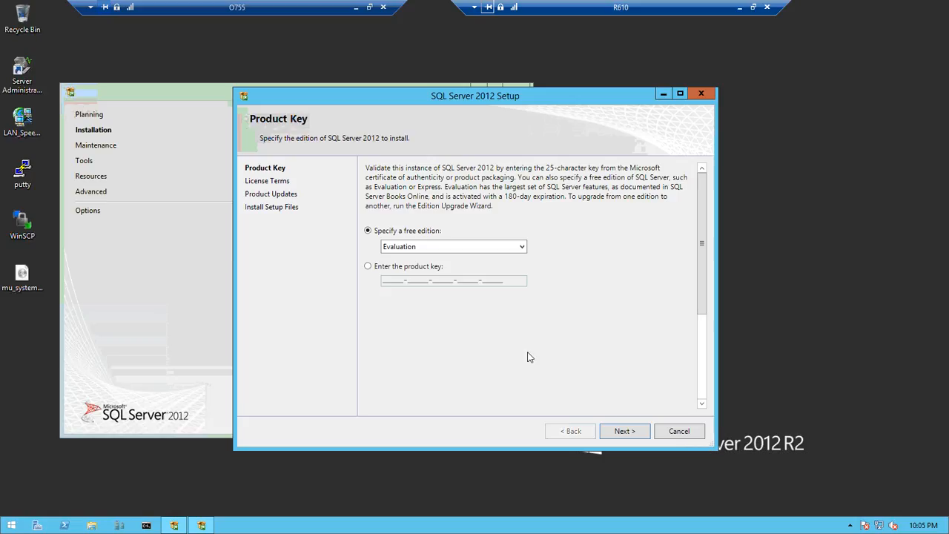
left_click(369, 267)
left_click(368, 232)
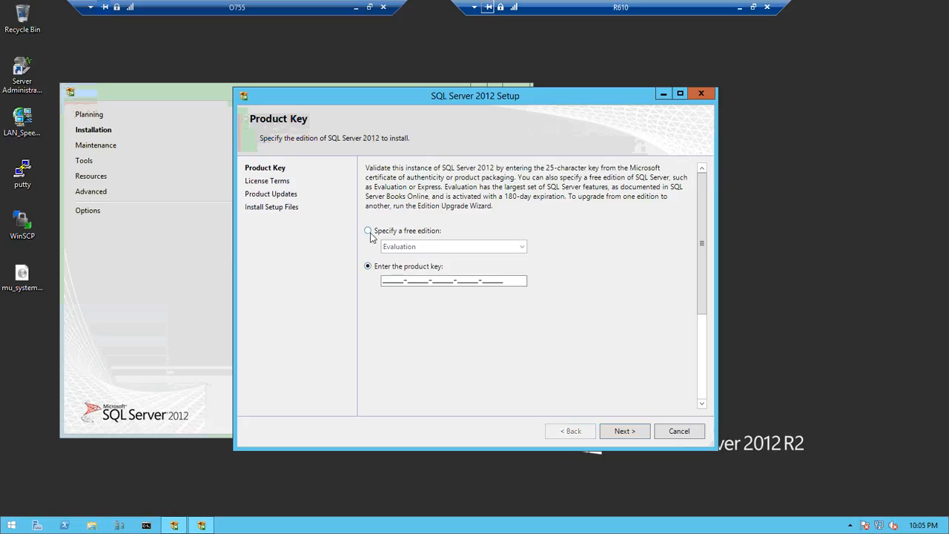
left_click(632, 437)
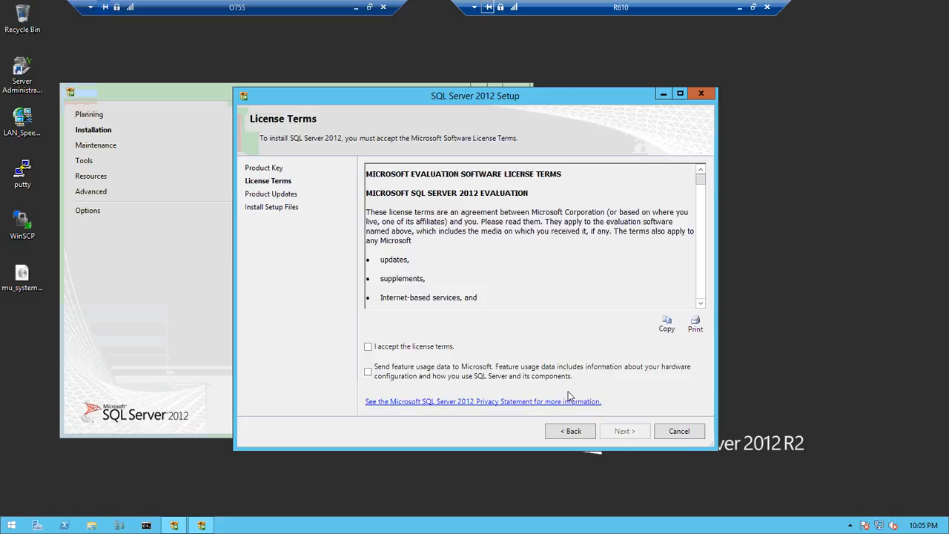
Step: Accept the license terms and install the setup files with SQL Server product updates included
left_click(421, 349)
left_click(624, 430)
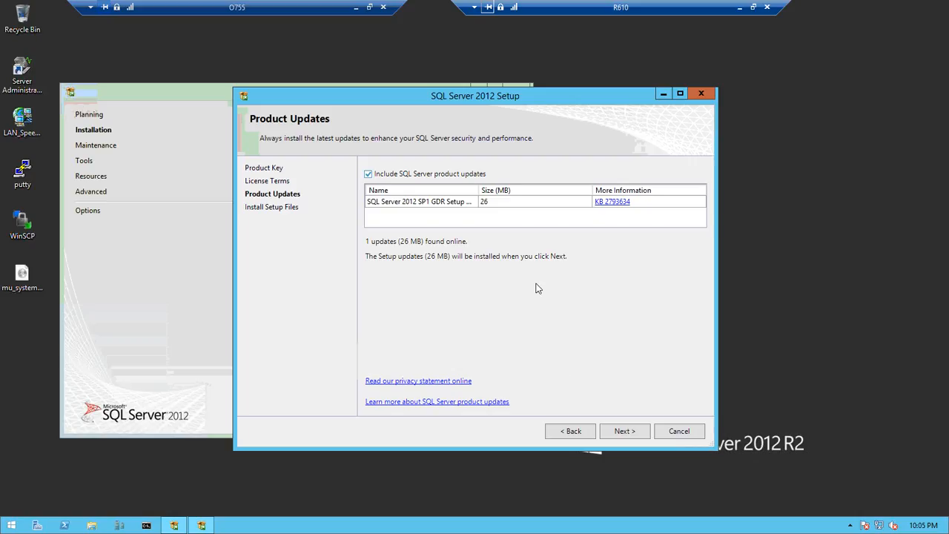
left_click(625, 431)
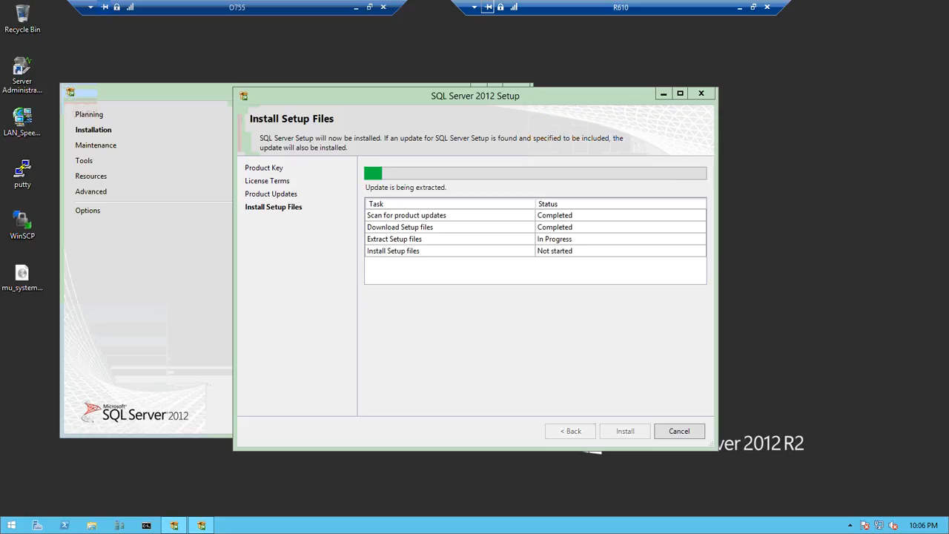
left_click(609, 359)
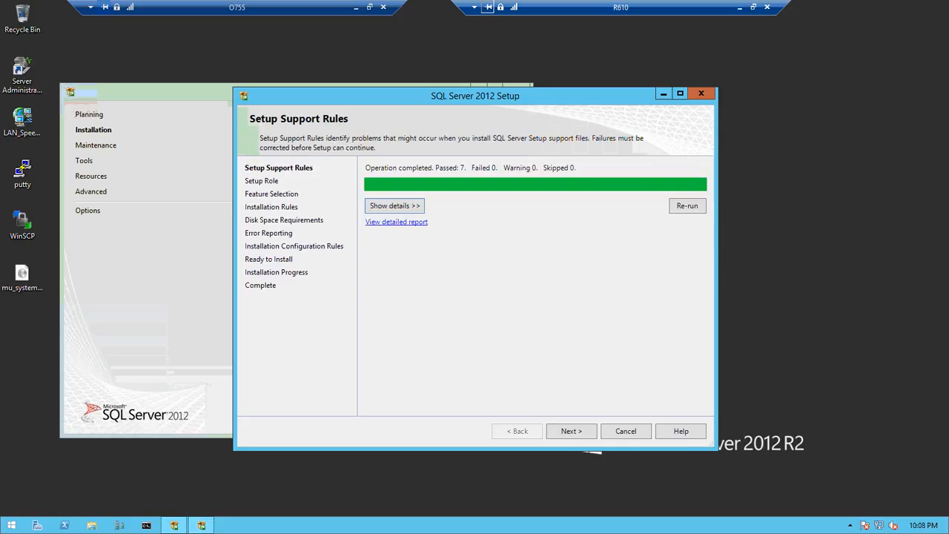
Step: Review the second set of setup support rules and proceed with the SQL Server Feature Installation role
left_click(401, 208)
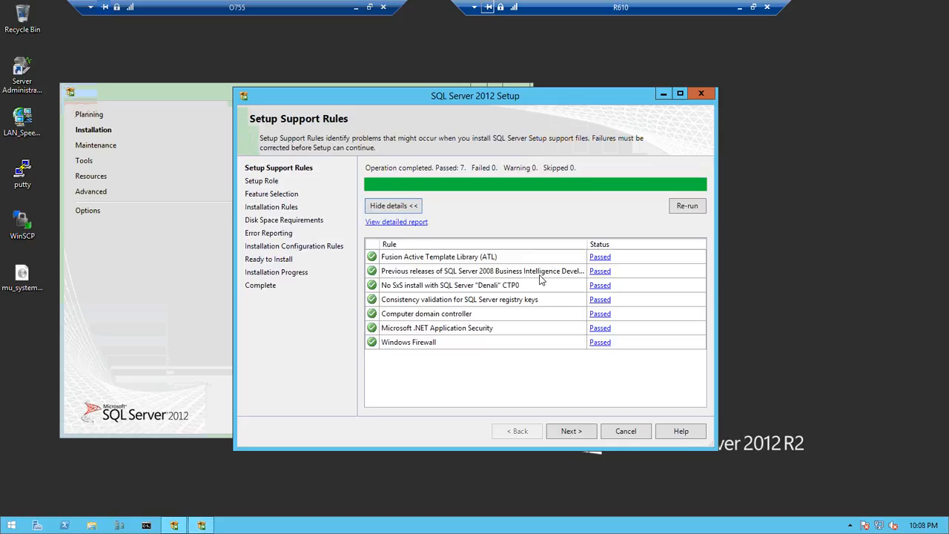
left_click(572, 431)
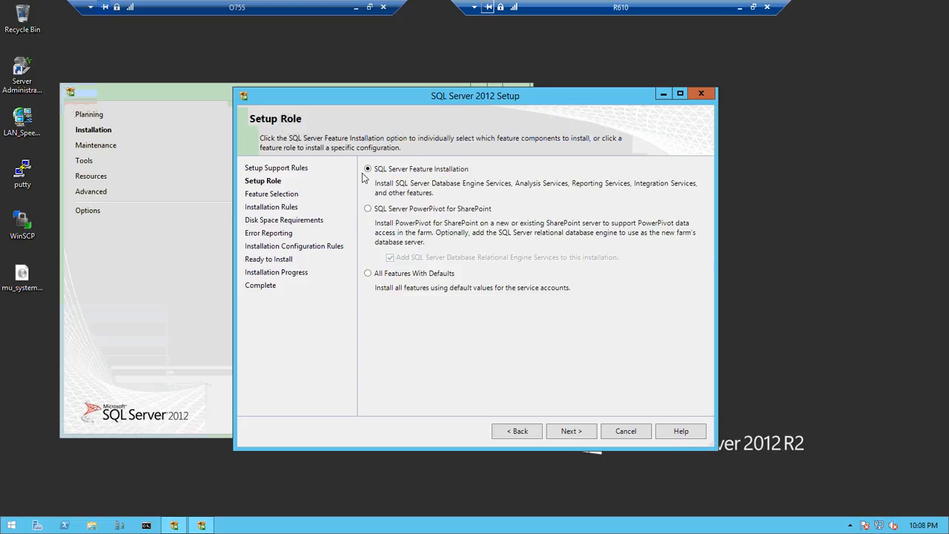
left_click(570, 433)
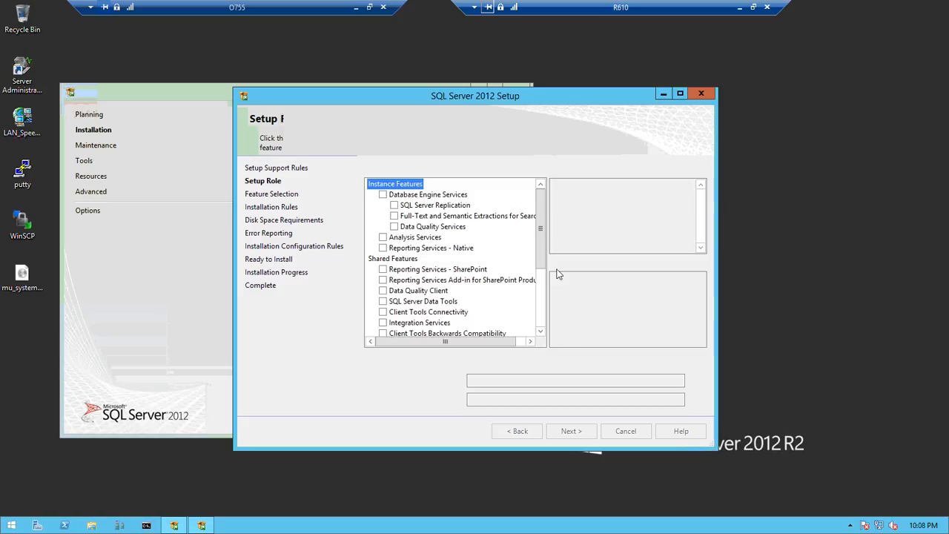
Step: Select the features Database Engine Services, Client Tools Connectivity, Management Tools - Basic and Management Tools - Complete
left_click(383, 195)
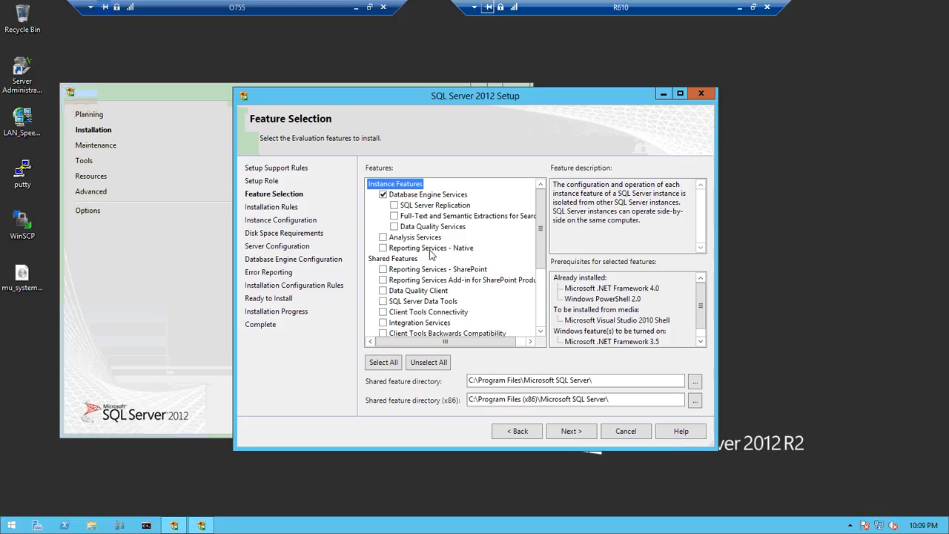
left_click_drag(540, 249, 540, 291)
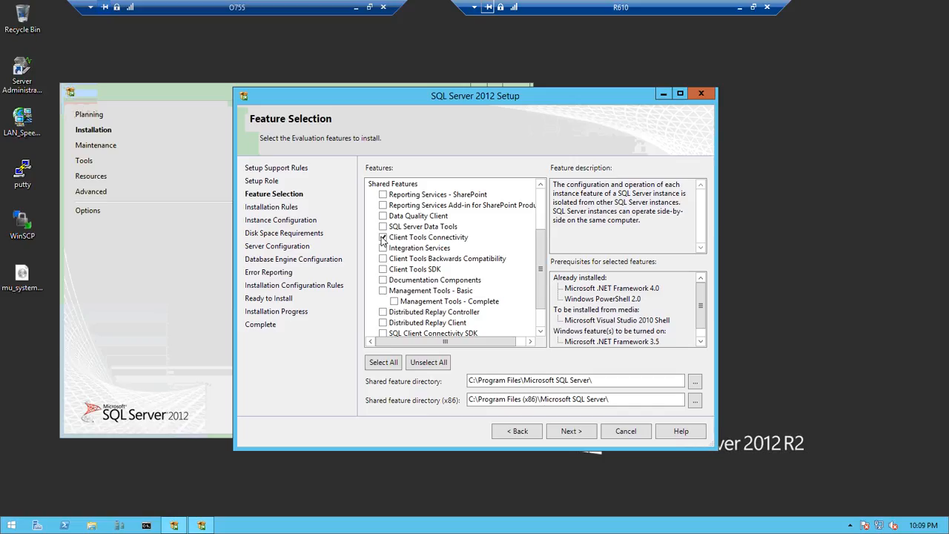
left_click(384, 291)
left_click(395, 302)
scroll(541, 300, "down", 2)
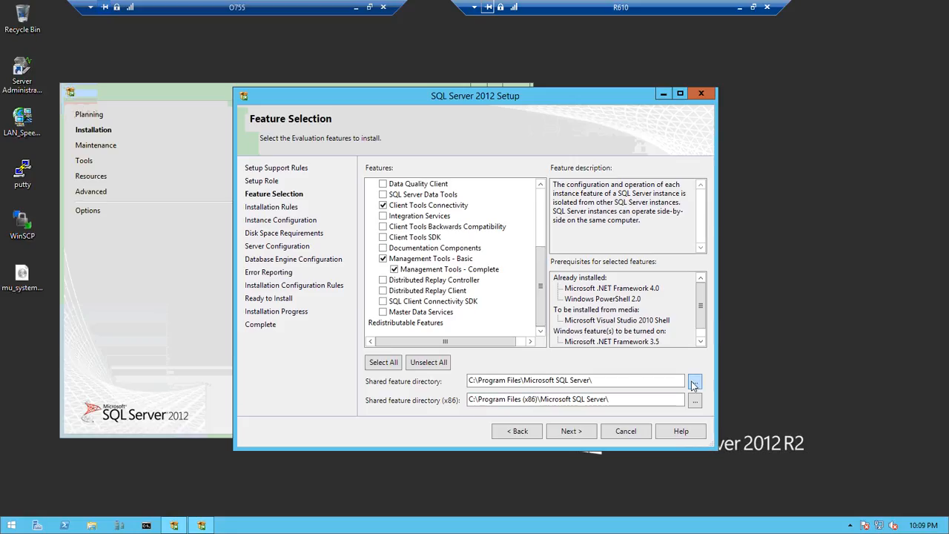
Step: Arrange File Explorer beside the setup wizard and open the 21SQL (I:) drive
left_click(91, 523)
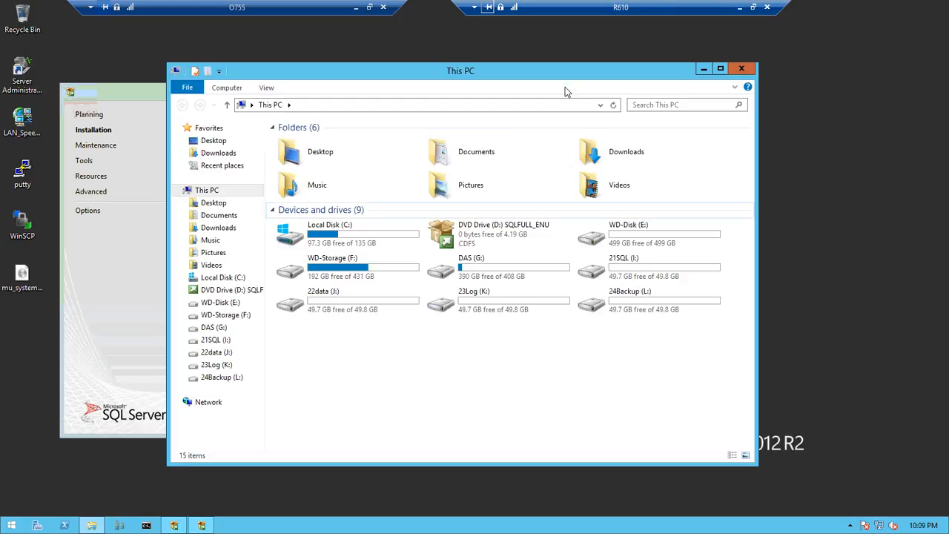
left_click_drag(549, 72, 412, 53)
left_click(638, 103)
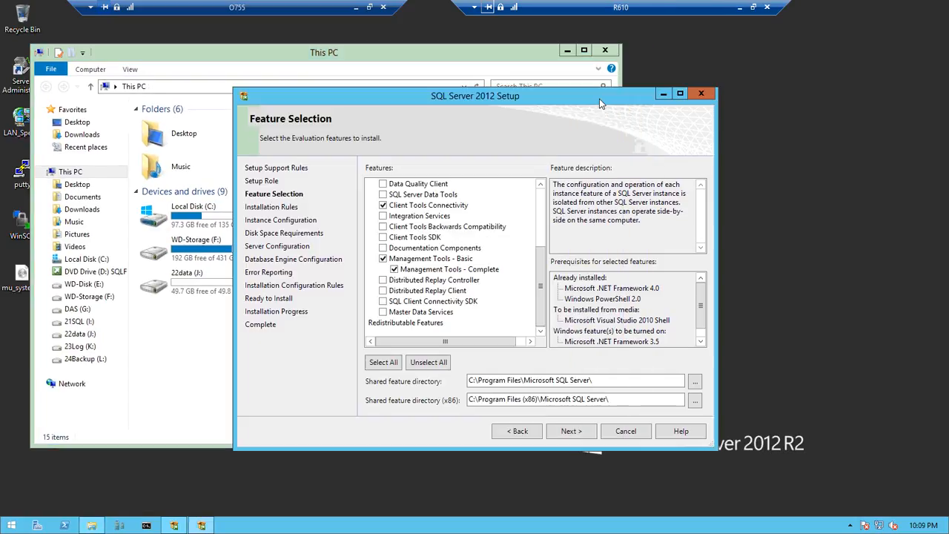
left_click_drag(590, 104, 813, 161)
left_click(301, 397)
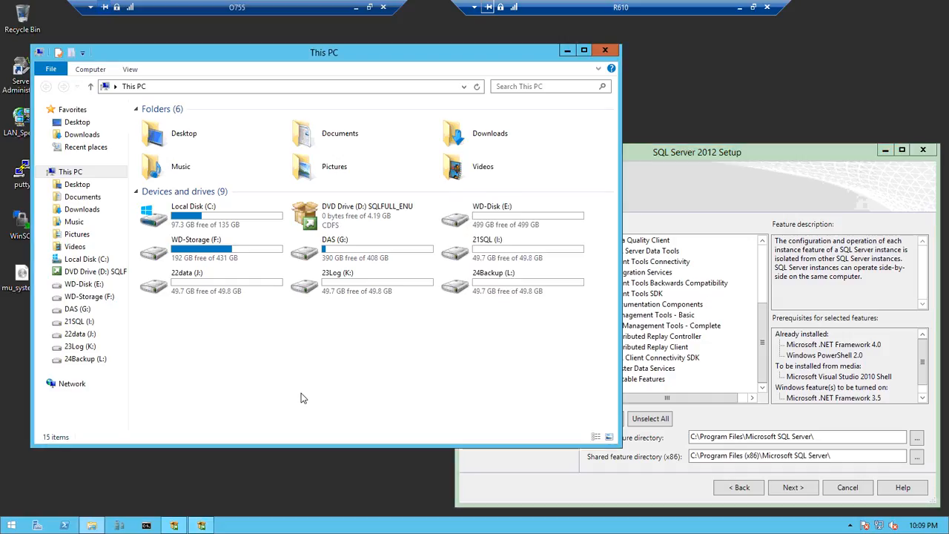
double_click(510, 254)
Step: Change both shared feature directories, including the x86 one, to drive I: and proceed past feature selection
left_click(701, 442)
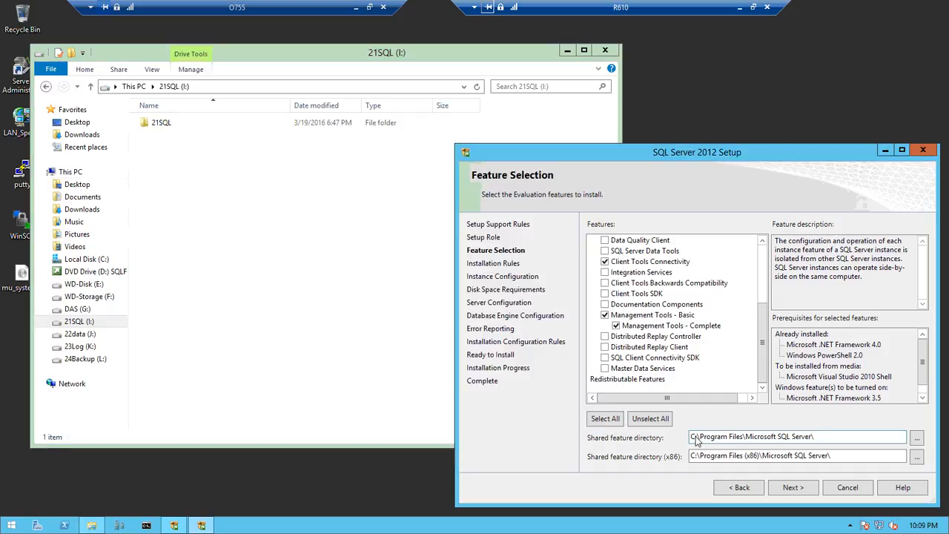
key("BackSpace")
type("I")
key("Tab")
key("Tab")
key("End")
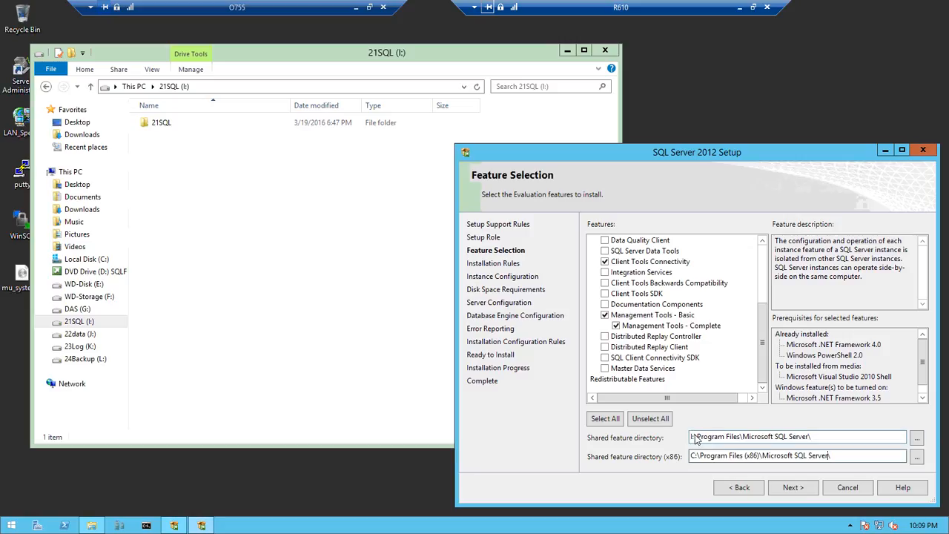
key("Left")
key("Left")
key("Left")
key("Left")
key("Left")
key("Left")
key("Left")
key("Left")
key("Left")
key("Left")
key("Left")
key("Left")
key("Left")
key("Left")
key("Left")
key("Left")
key("Left")
key("Left")
key("Left")
key("Left")
key("BackSpace")
type("I")
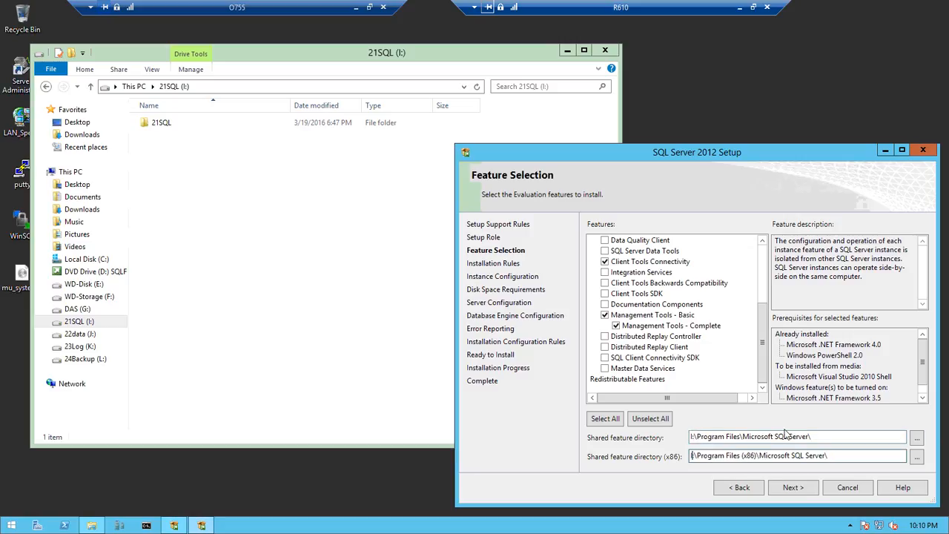
left_click(798, 491)
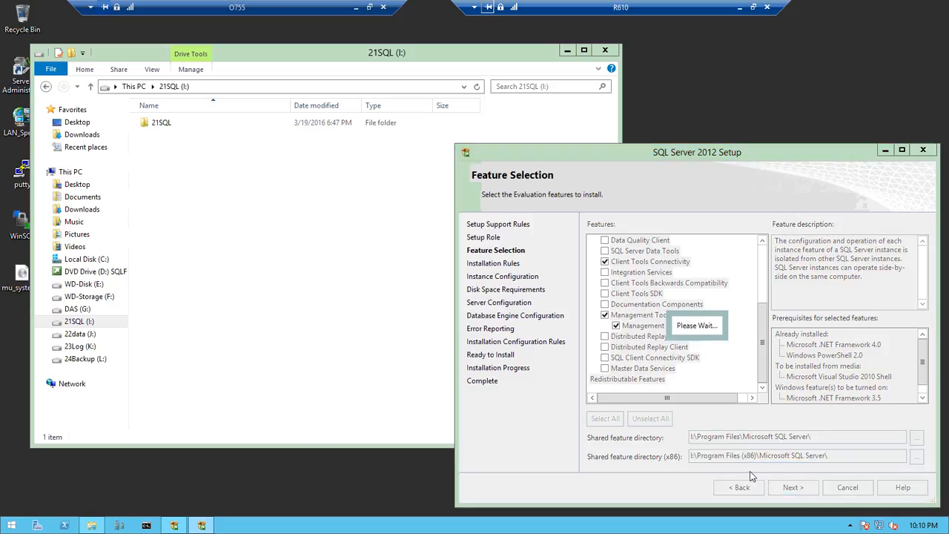
Step: Permanently delete the 21SQL folder from drive I:
left_click(164, 127)
key("shift+Delete")
key("Return")
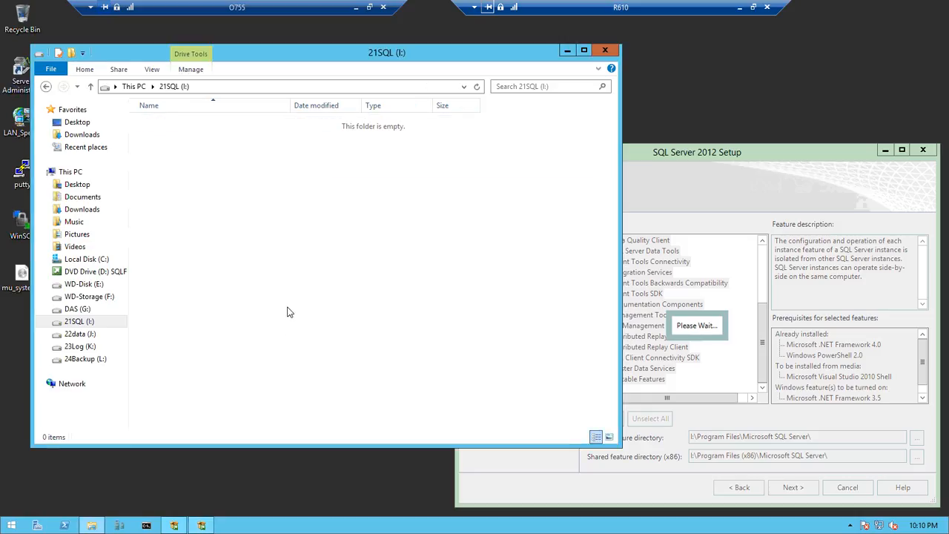
Step: Permanently delete the 22Data folder from the 22data (J:) drive
left_click(135, 86)
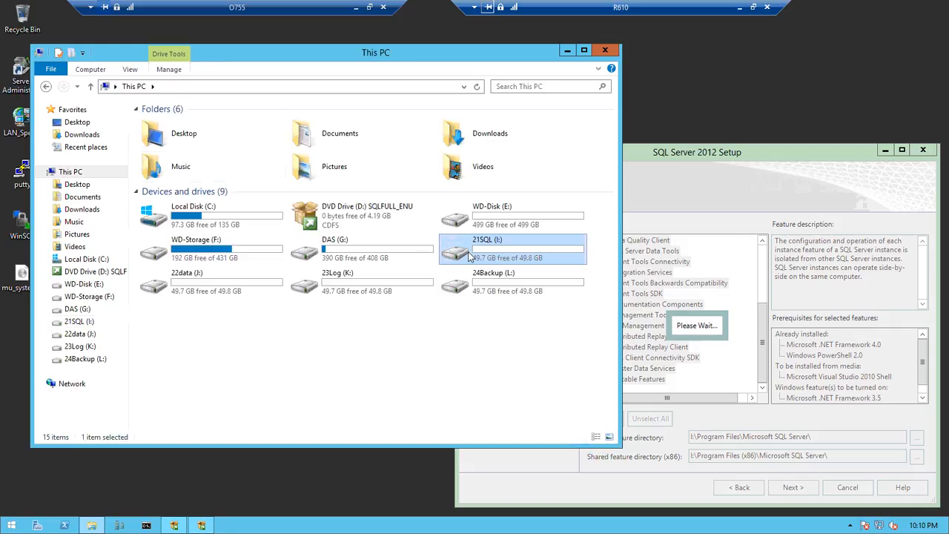
double_click(194, 286)
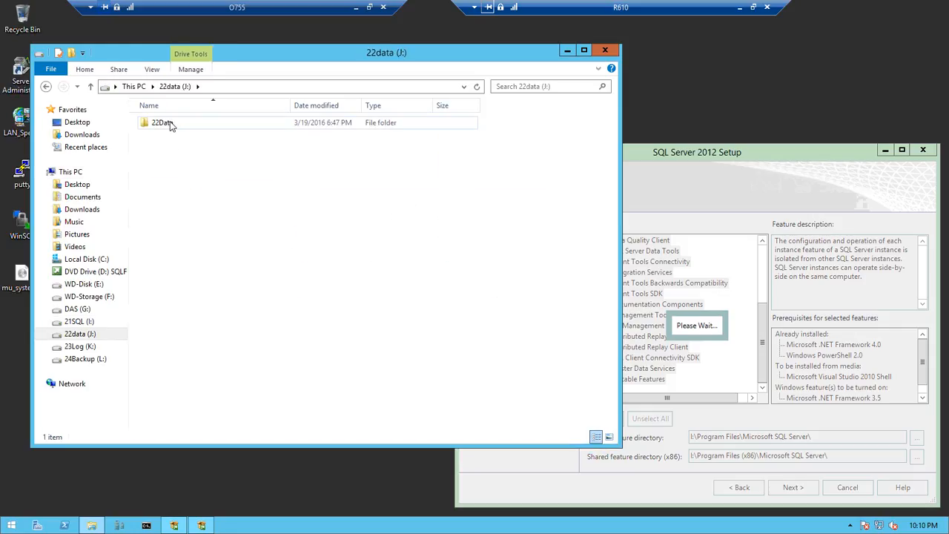
left_click(173, 126)
key("shift+Delete")
key("Return")
Step: Permanently delete the existing folder from the 23Log (K:) drive
left_click(138, 87)
double_click(342, 291)
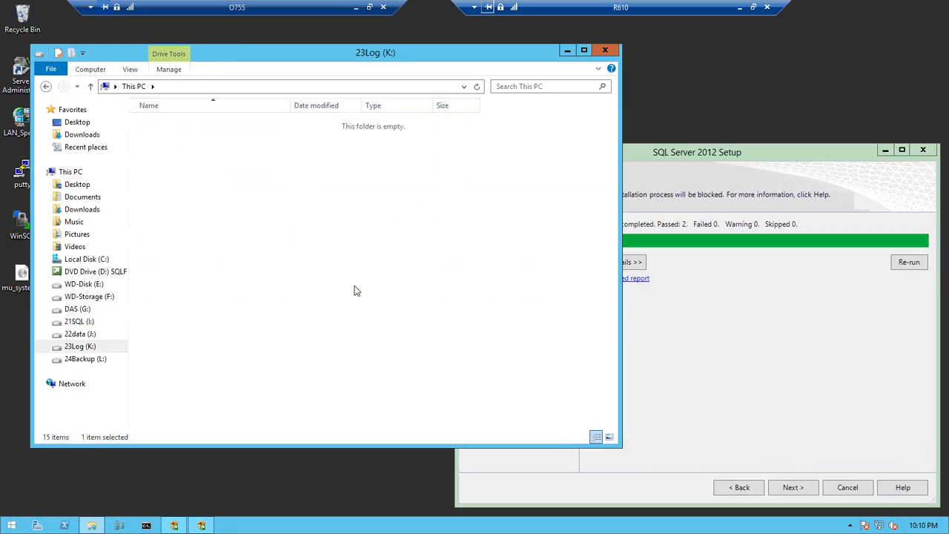
left_click(185, 126)
key("shift+Delete")
key("Return")
Step: Permanently delete the existing folder from the 24Backup (L:) drive and return to the drive overview
left_click(134, 87)
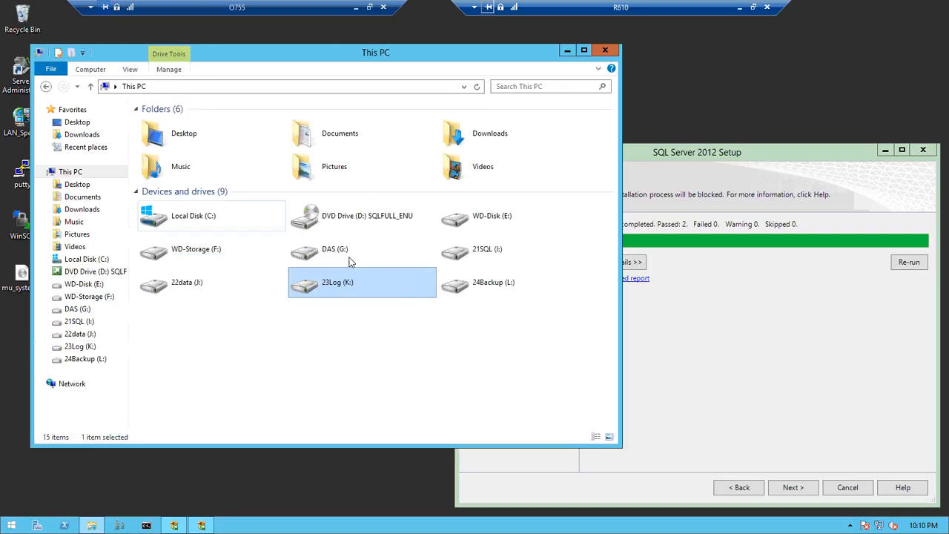
double_click(489, 283)
left_click(162, 122)
key("shift+Delete")
key("Return")
left_click(138, 87)
Step: Review the details of the installation rules check and continue to the instance configuration
left_click(631, 263)
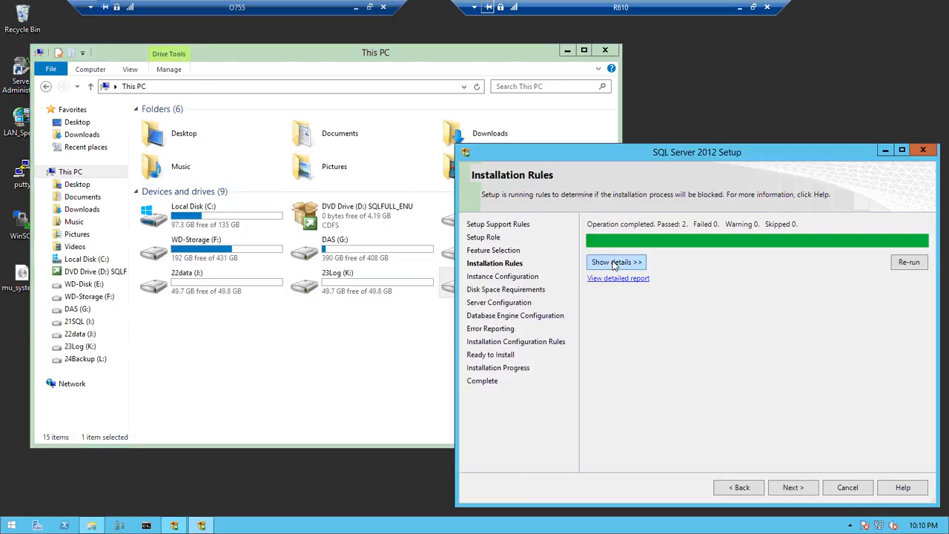
left_click(614, 265)
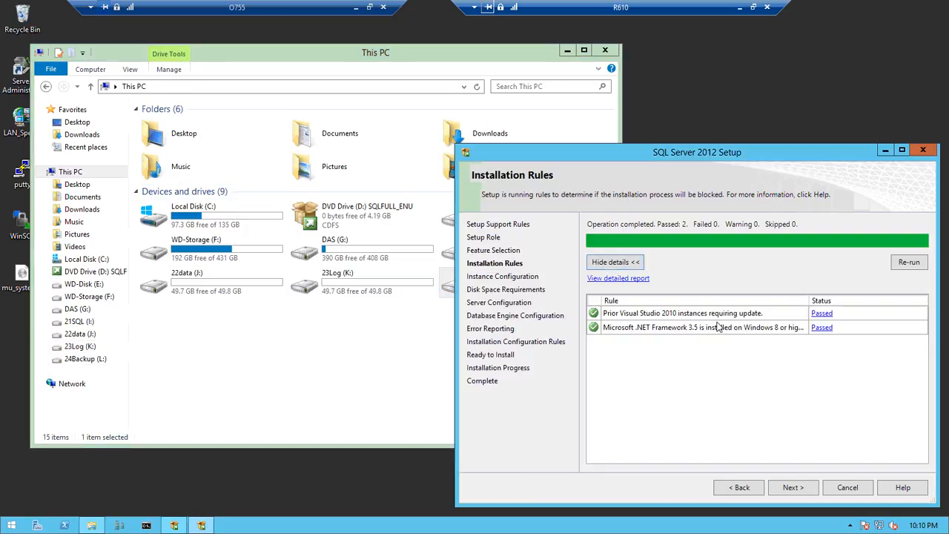
left_click(793, 487)
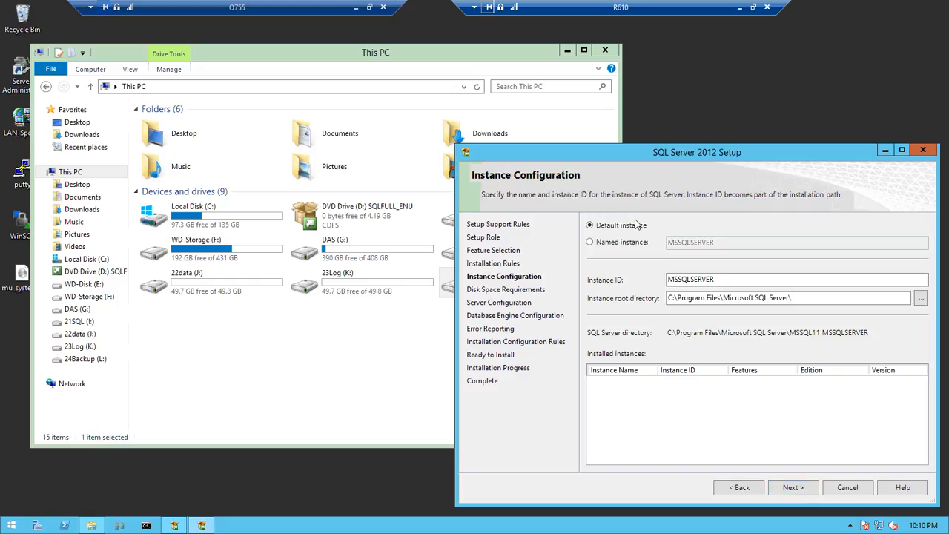
Step: Set the instance root directory of the default instance to I:\Program Files\Microsoft SQL Server\
left_click(672, 299)
key("BackSpace")
type("I")
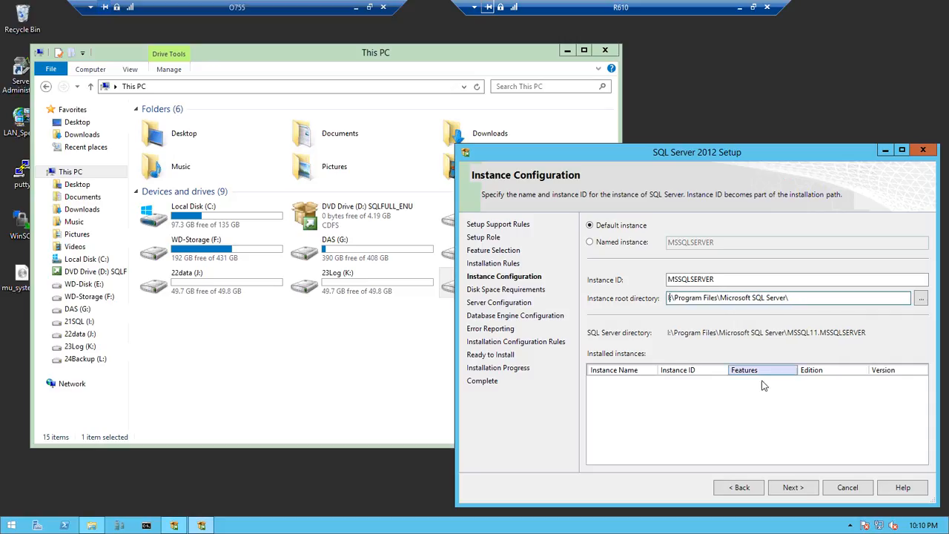
Step: Switch to File Explorer and go over the 21SQL (I:), 22data (J:), 23Log (K:) and 24Backup (L:) drives
left_click(430, 410)
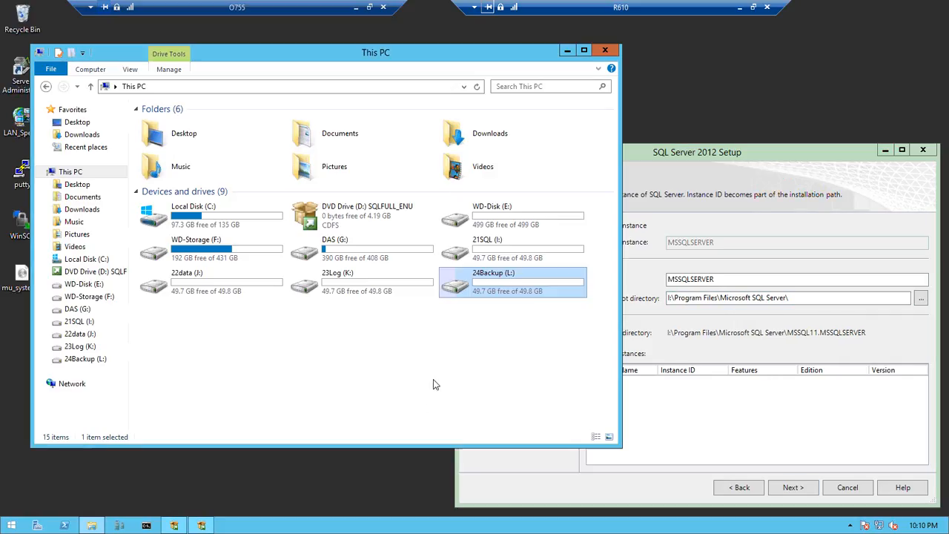
left_click(520, 251)
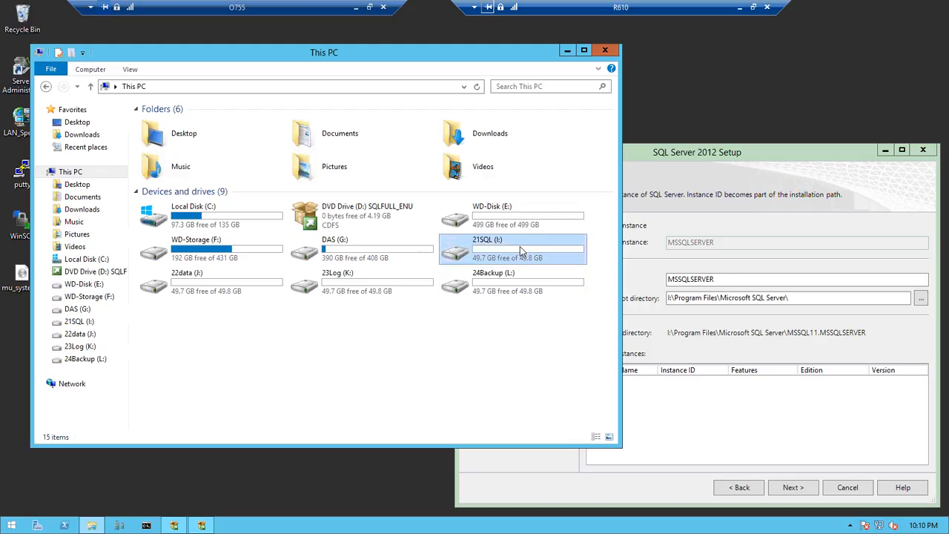
left_click(241, 288)
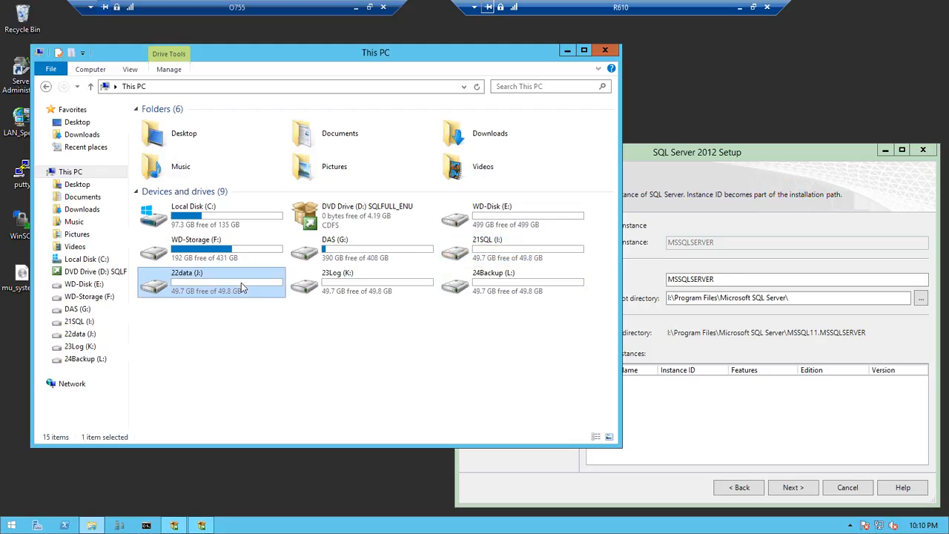
left_click(397, 281)
left_click(542, 290)
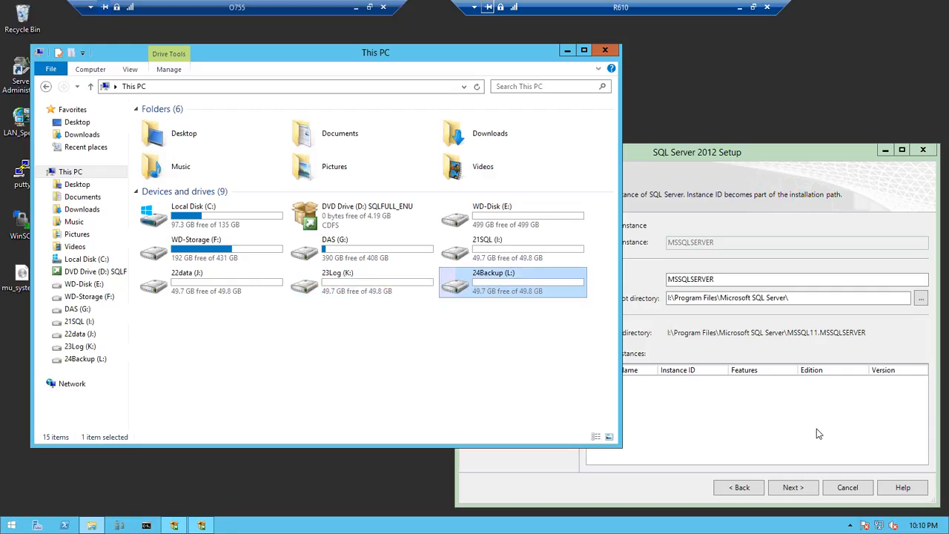
Step: Return to SQL Server 2012 Setup and continue past the instance configuration and disk space requirements to the server configuration
left_click(819, 413)
left_click(793, 487)
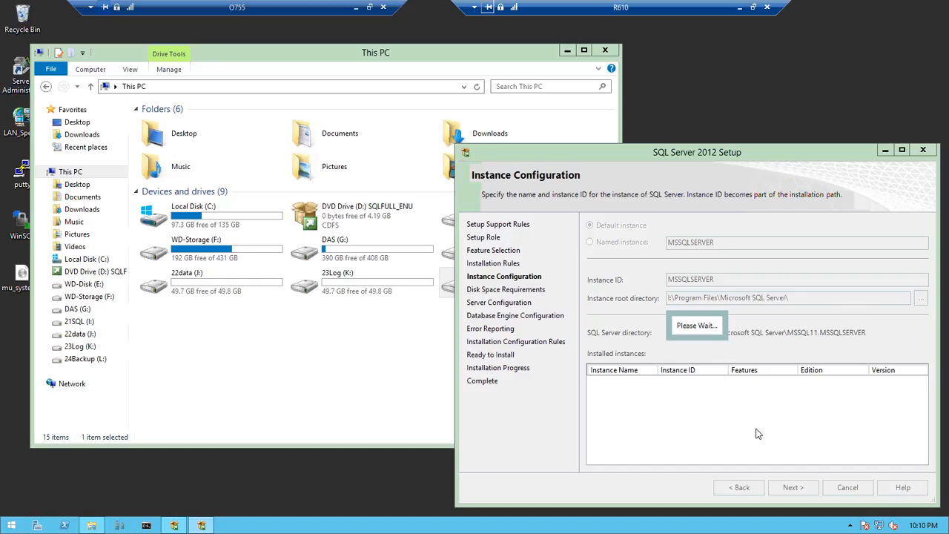
left_click(296, 400)
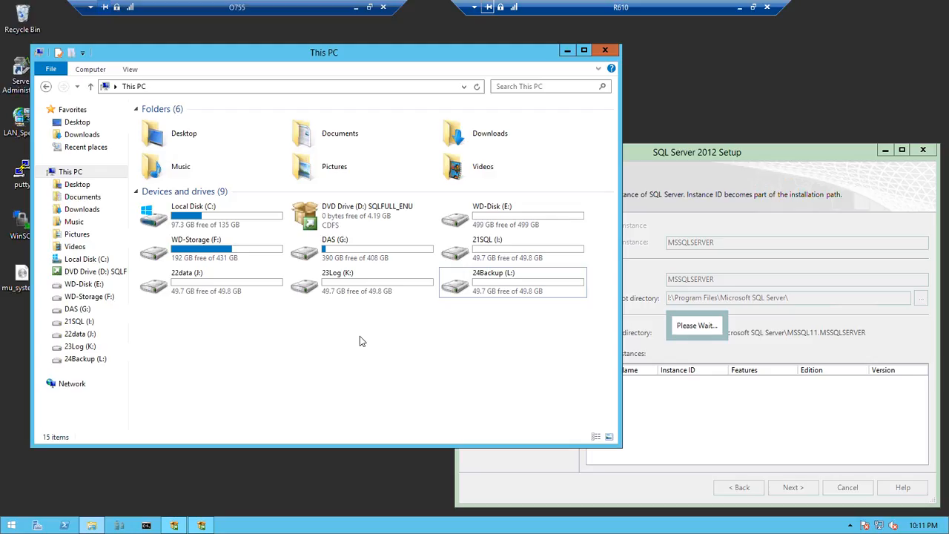
left_click(754, 384)
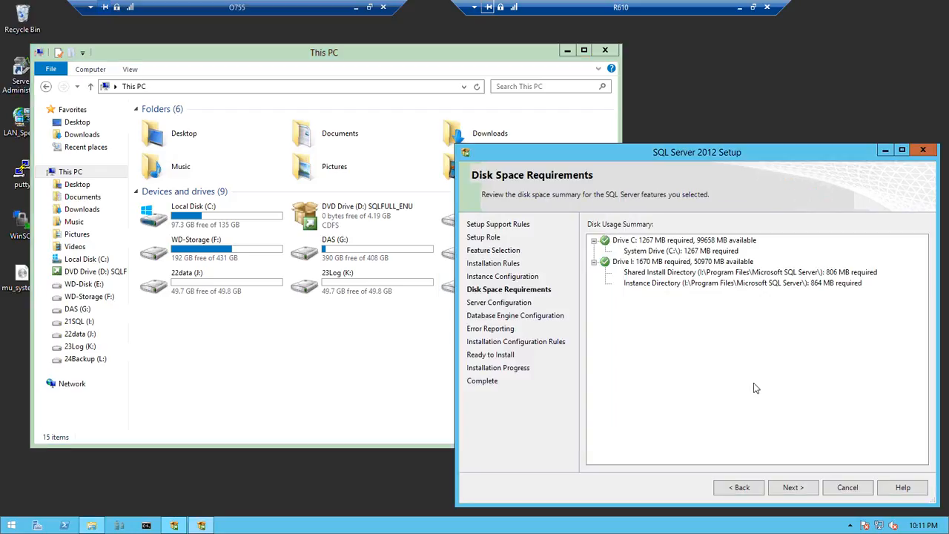
left_click(787, 487)
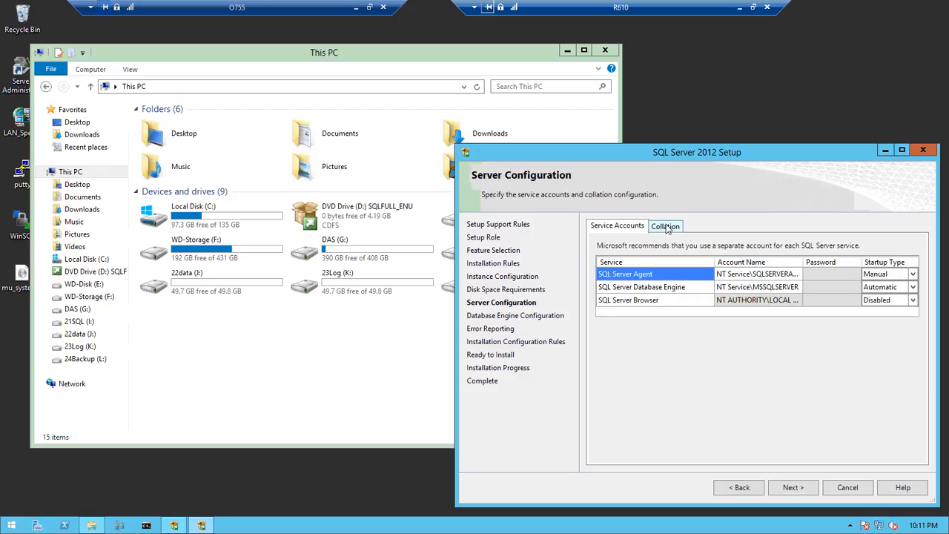
Step: Set the startup type of the SQL Server Agent and SQL Server Browser services to Automatic
left_click(913, 274)
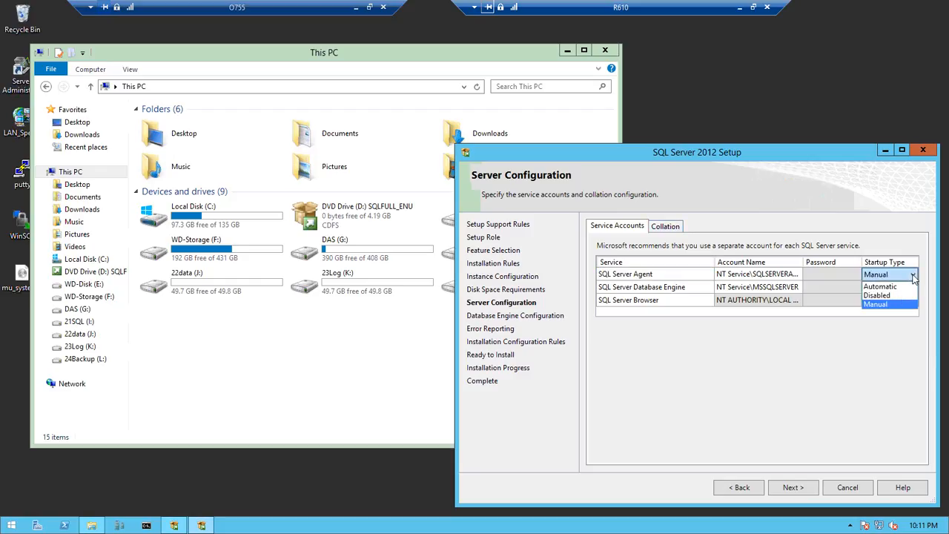
left_click(890, 287)
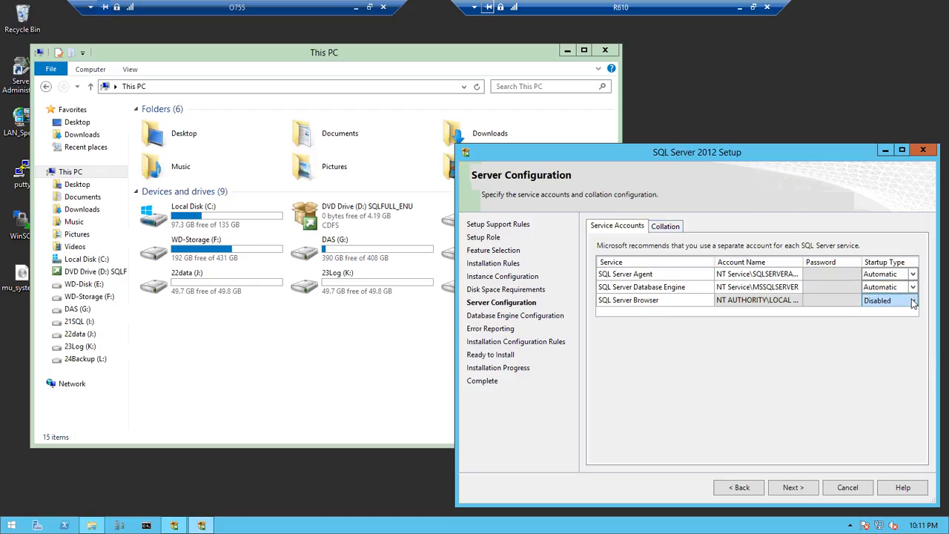
left_click(914, 300)
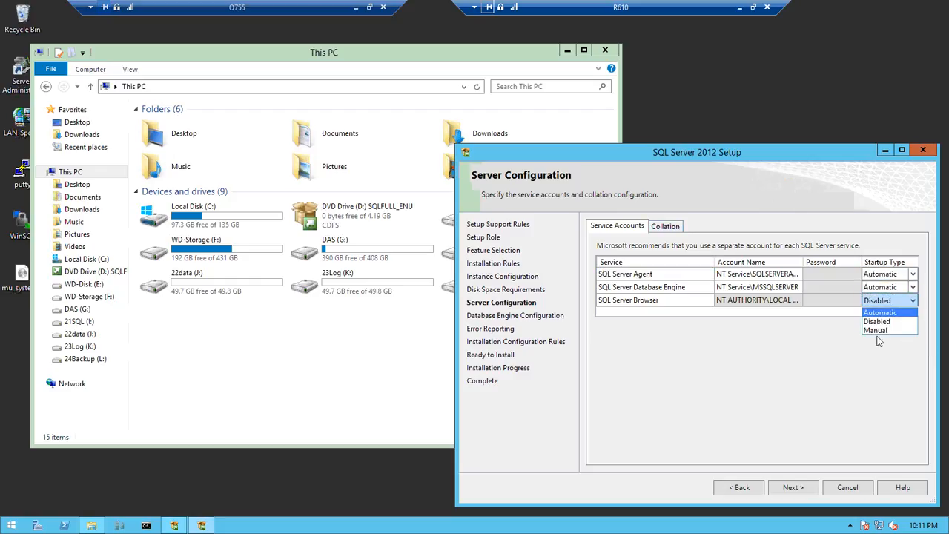
left_click(883, 312)
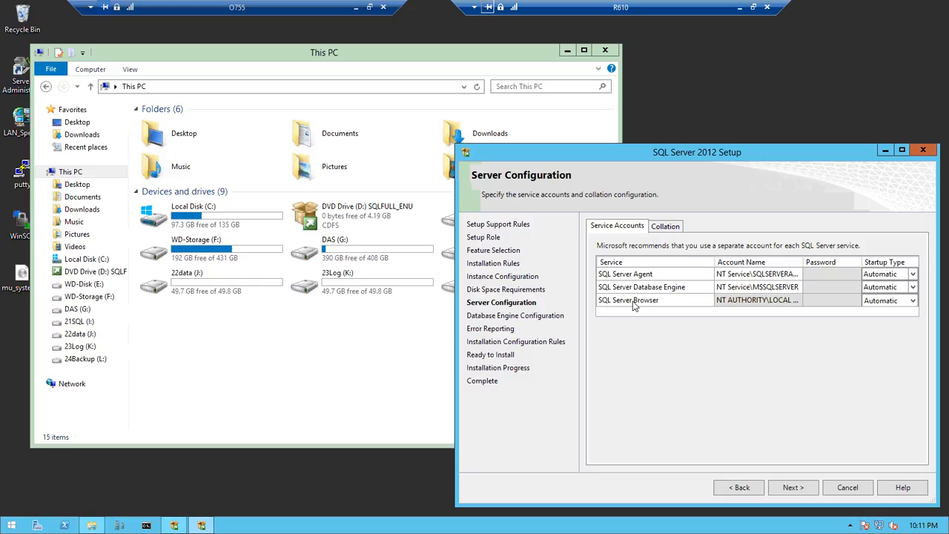
left_click(678, 303)
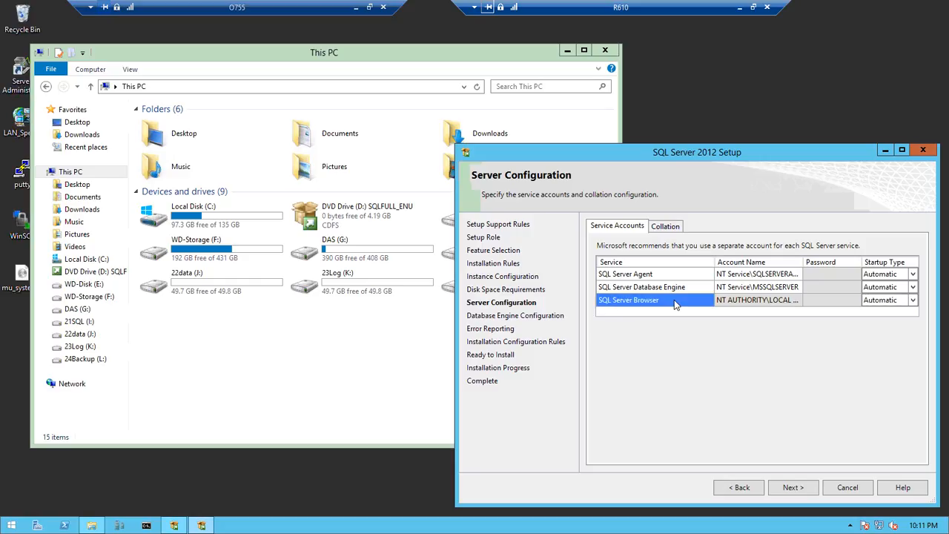
left_click(675, 274)
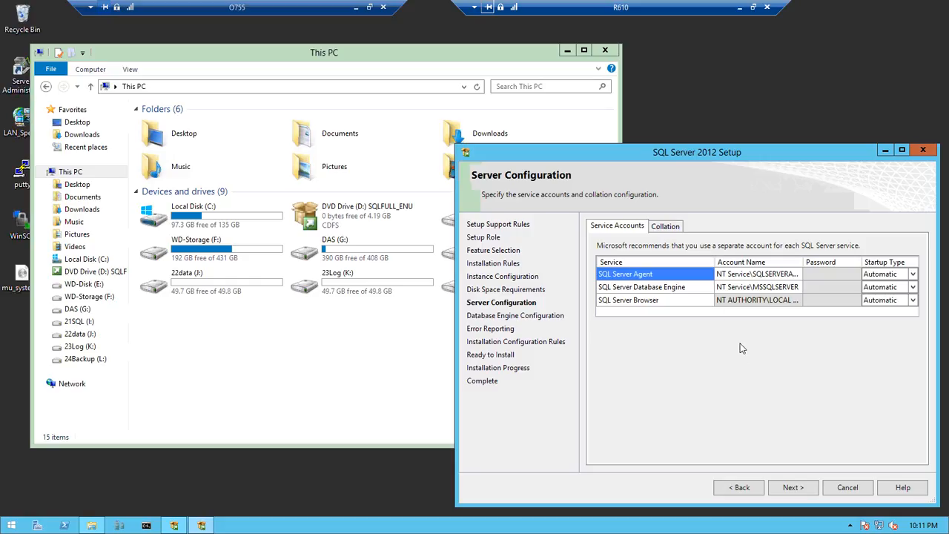
Step: Customize the Database Engine collation to use a Windows collation designator and sort order
left_click(670, 233)
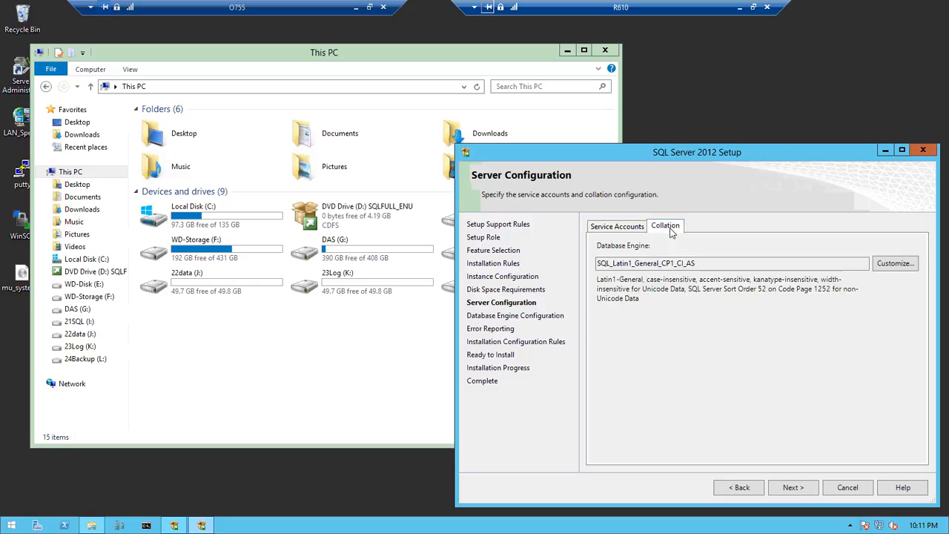
left_click(894, 267)
left_click_drag(248, 80, 587, 110)
left_click(460, 150)
Step: Look through the available Windows collation designators from beginning to end
left_click(644, 165)
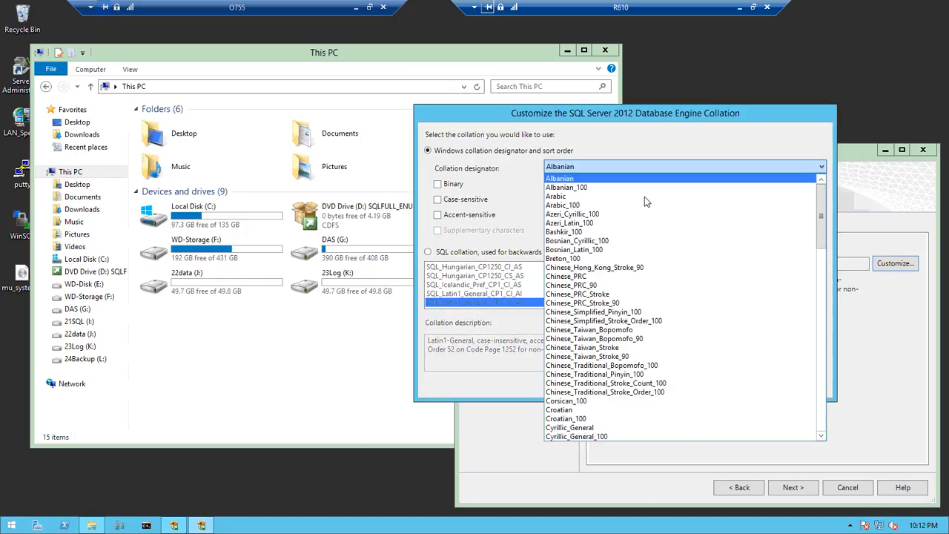
scroll(670, 376, "down", 3)
scroll(670, 377, "down", 6)
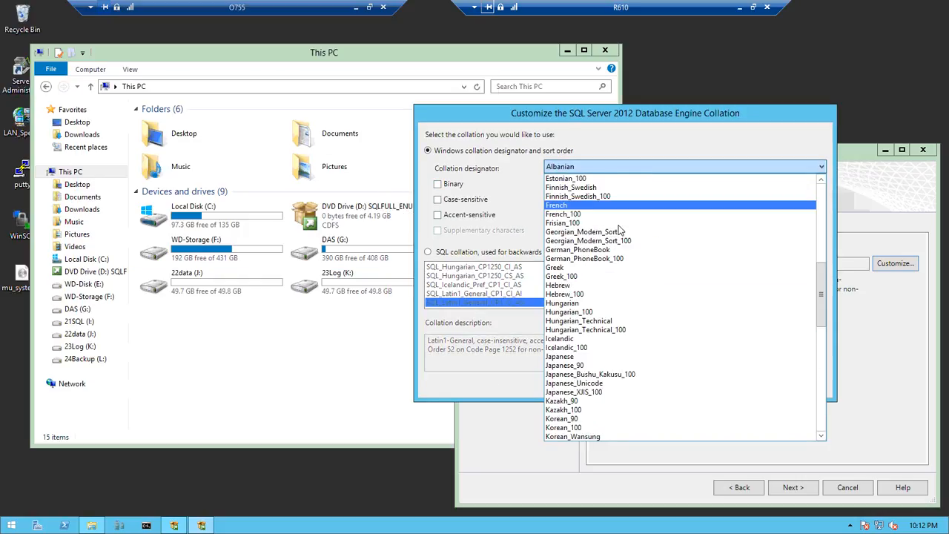
scroll(636, 306, "up", 3)
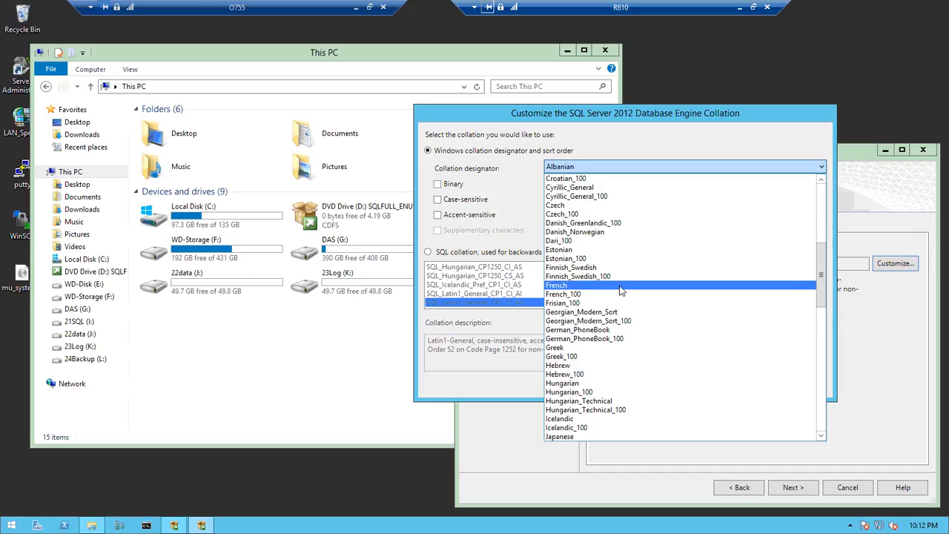
scroll(622, 291, "down", 14)
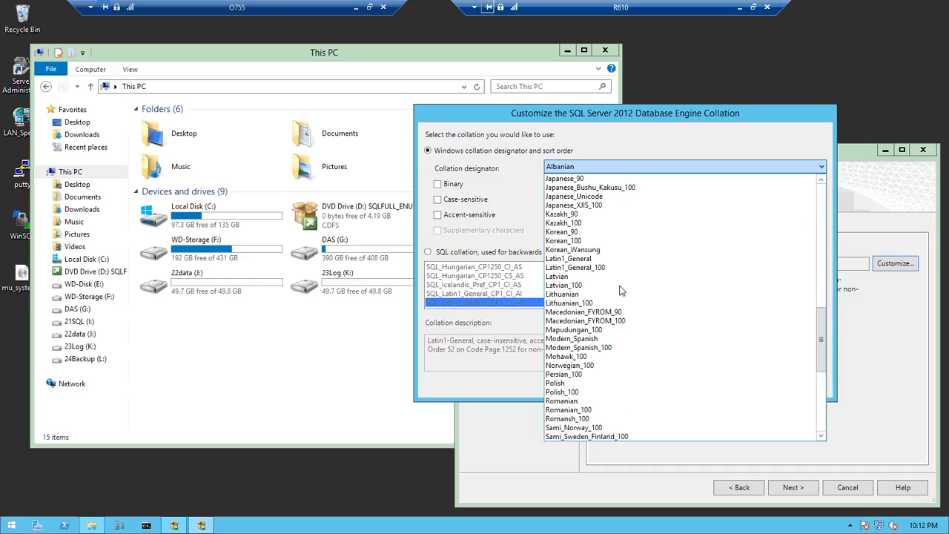
scroll(621, 291, "down", 5)
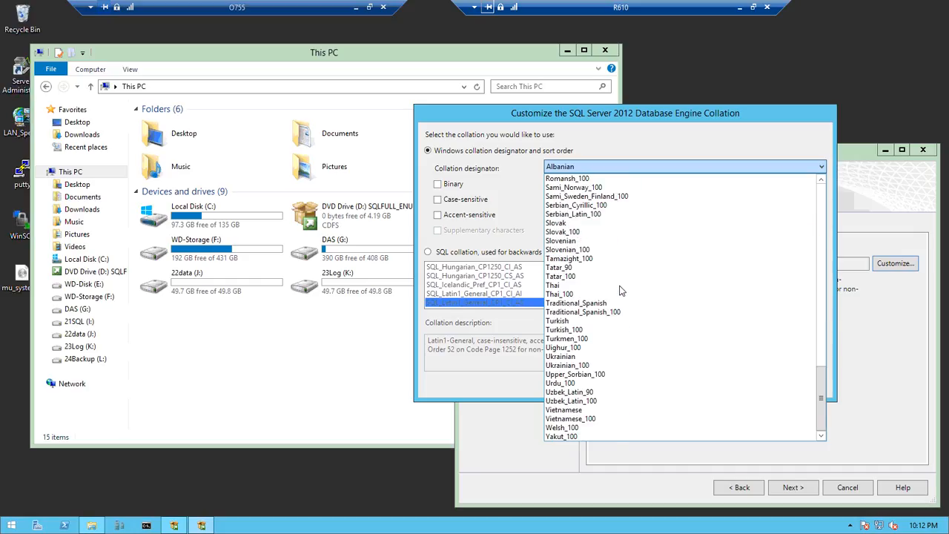
scroll(622, 291, "up", 20)
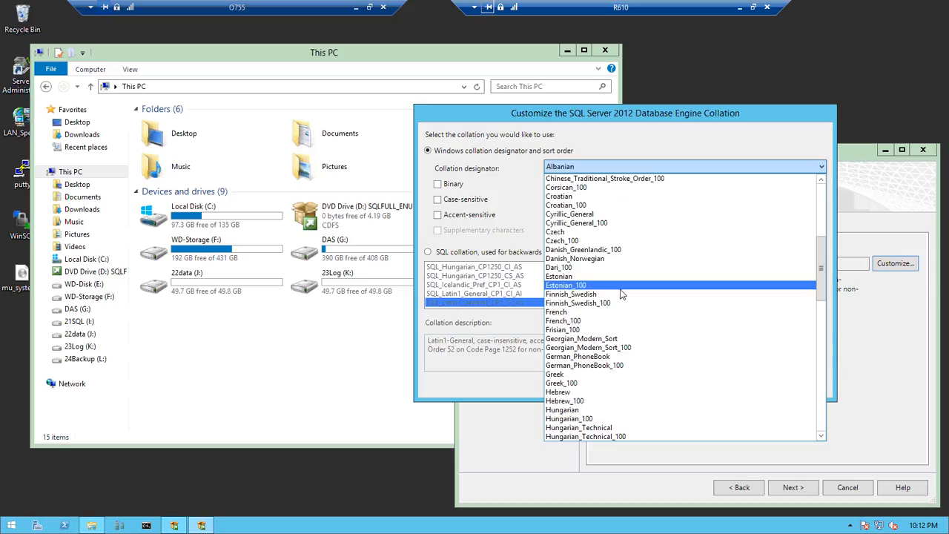
scroll(622, 294, "up", 9)
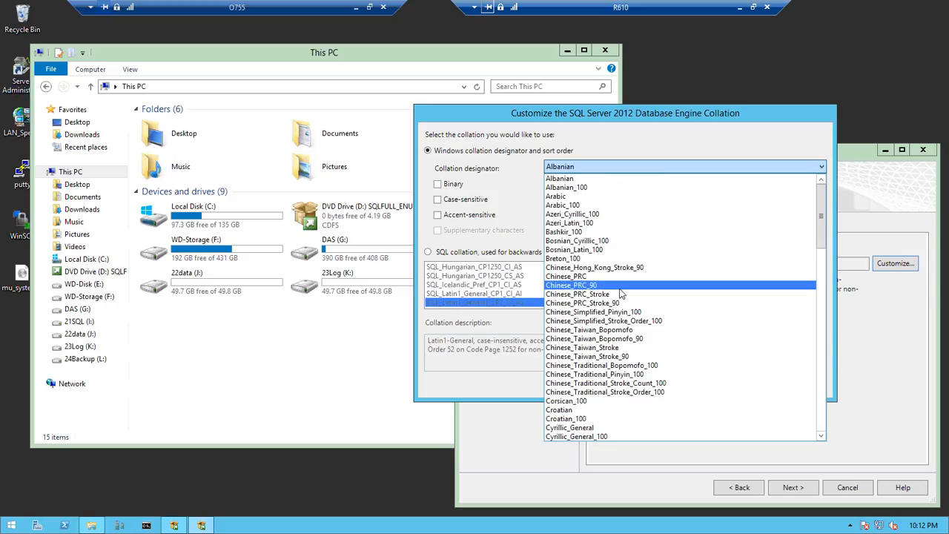
Step: Choose Latin1_General as the collation designator and apply the customized collation
scroll(621, 294, "down", 4)
scroll(622, 294, "down", 3)
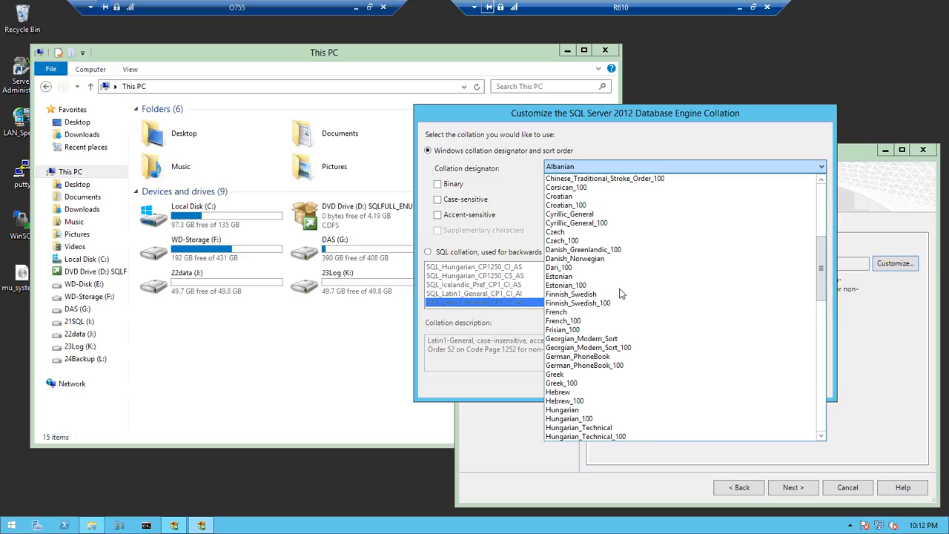
scroll(648, 371, "down", 4)
scroll(647, 375, "down", 7)
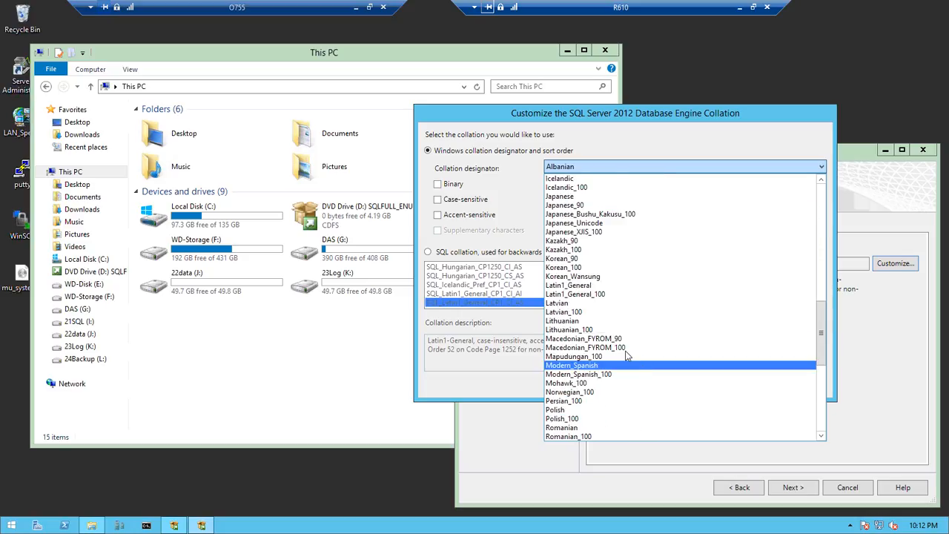
left_click(617, 276)
left_click(615, 167)
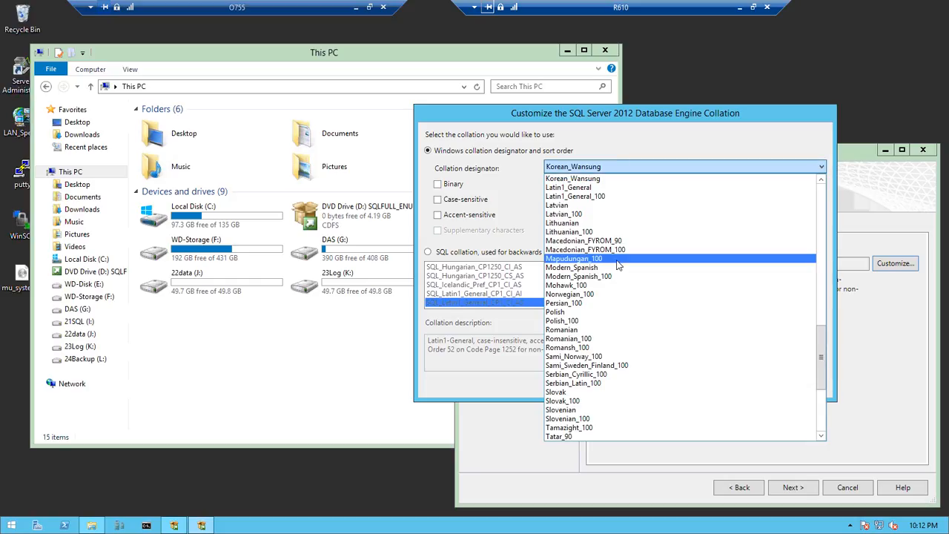
left_click(624, 188)
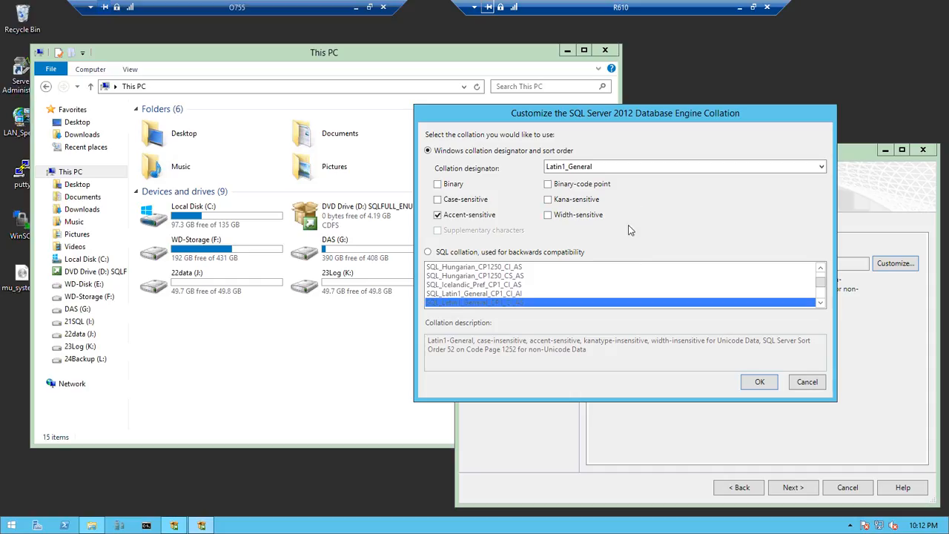
left_click(760, 382)
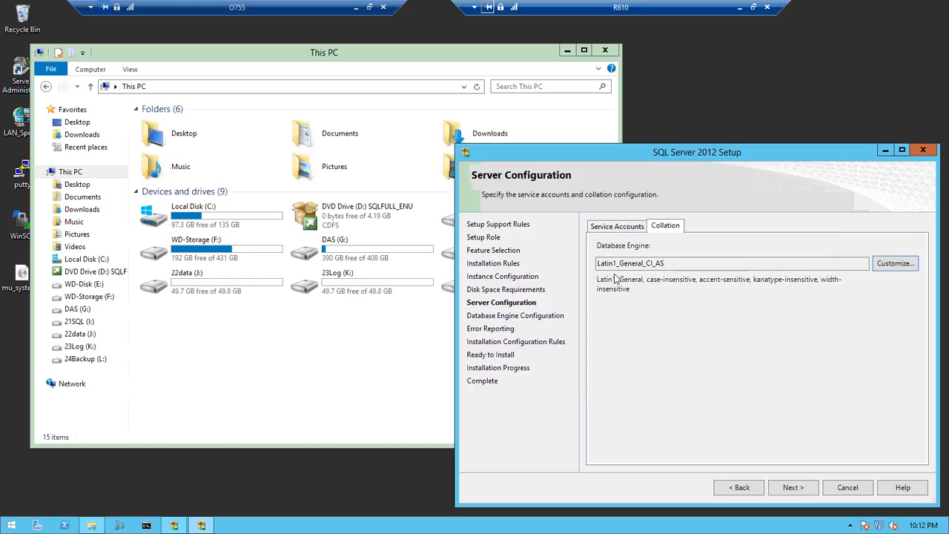
Step: Continue to the Database Engine configuration and add the current user as a SQL Server administrator
left_click(793, 487)
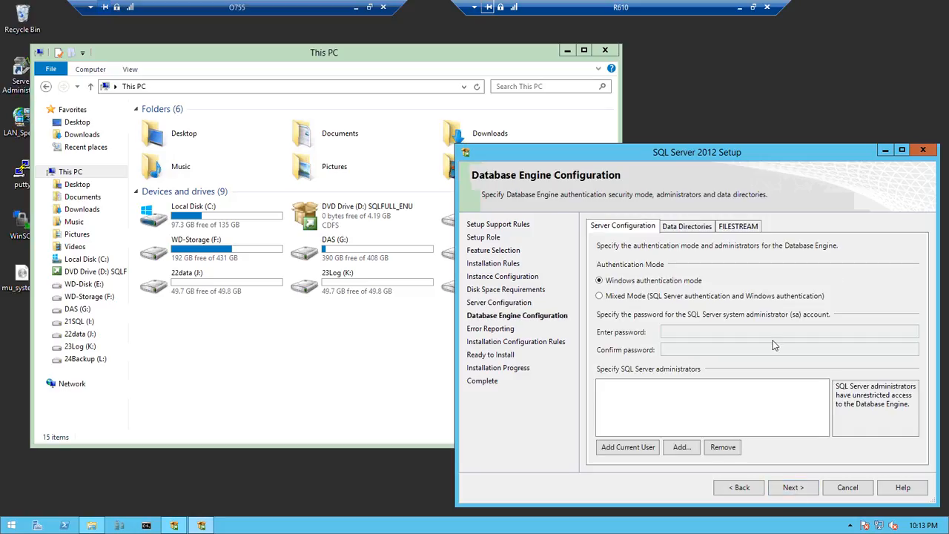
left_click(628, 449)
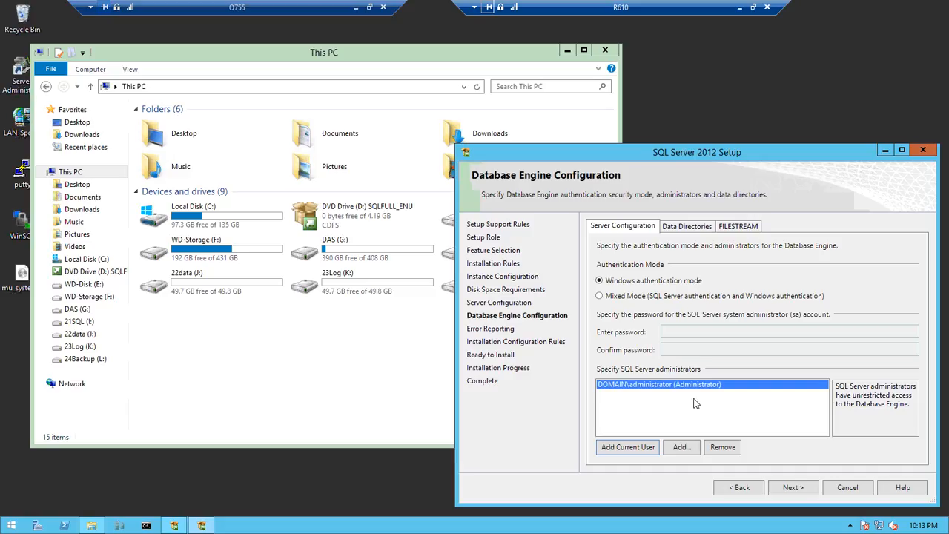
Step: Change the drive letter of the user database, user database log, Temp DB and Temp DB log directories to J:
left_click(687, 228)
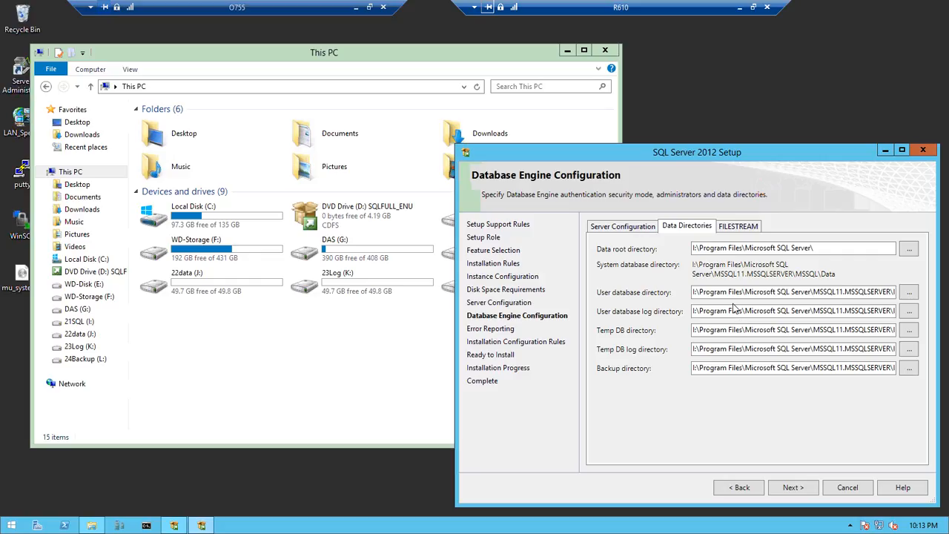
left_click(697, 295)
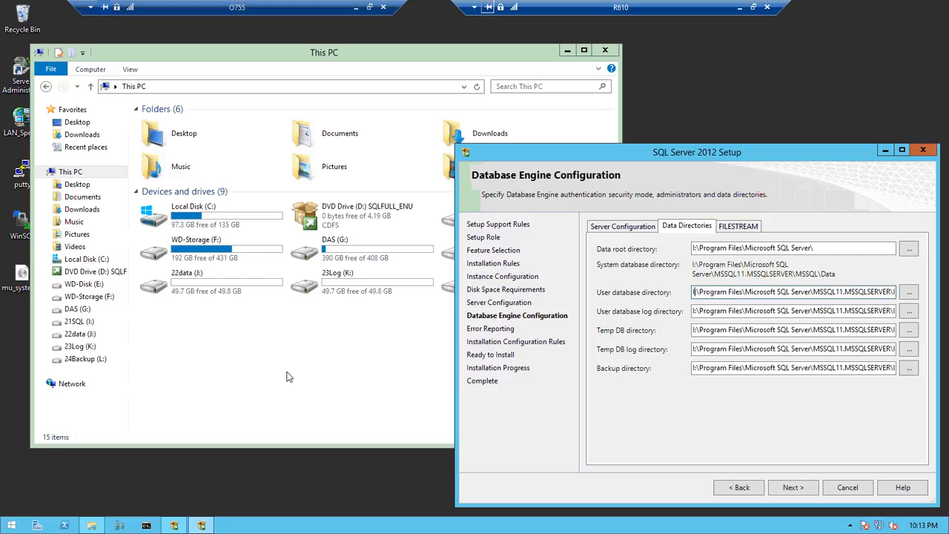
key("Delete")
type("J")
left_click(697, 332)
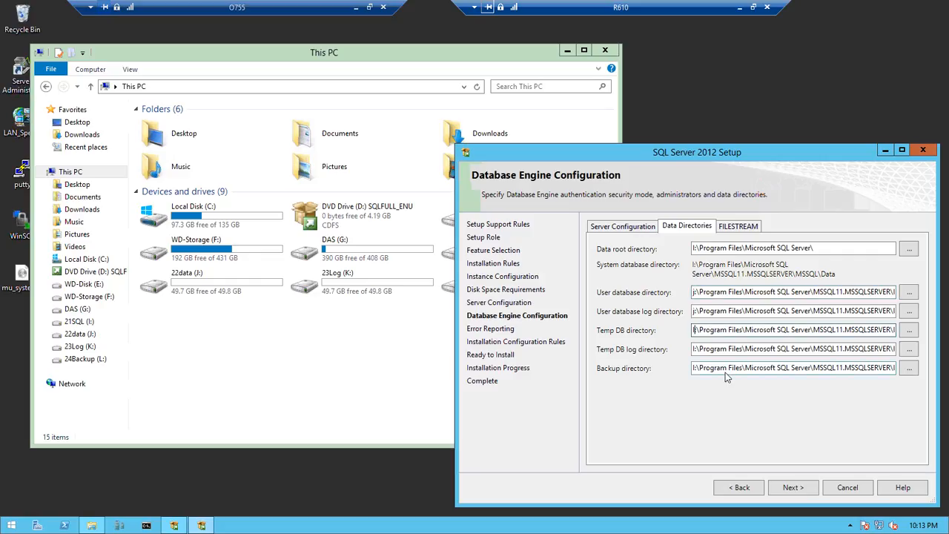
left_click(371, 434)
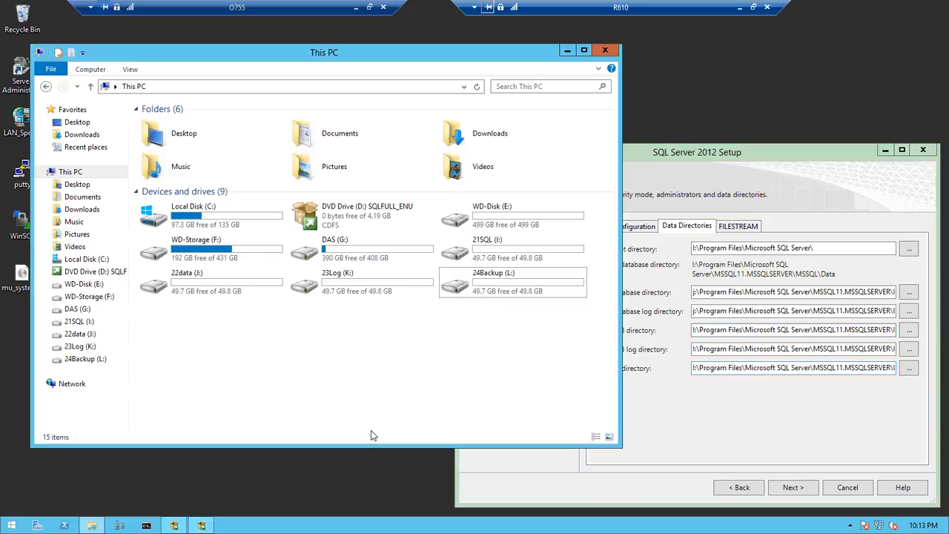
left_click(761, 408)
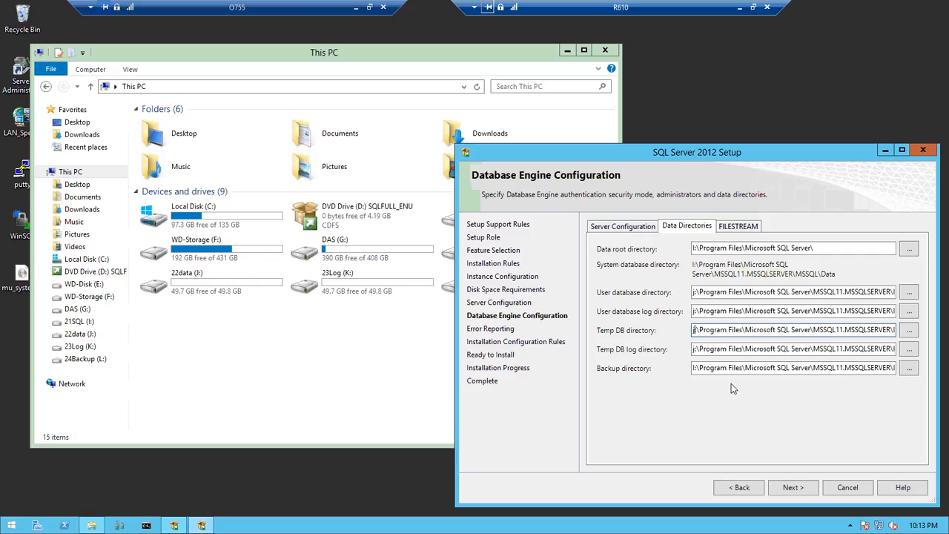
Step: Change the drive letter of the user database log and Temp DB log directories to K:
left_click(696, 312)
key("Delete")
type("k")
left_click(696, 350)
key("Delete")
type("k")
Step: Change the drive letter of the backup directory to L:
left_click(695, 369)
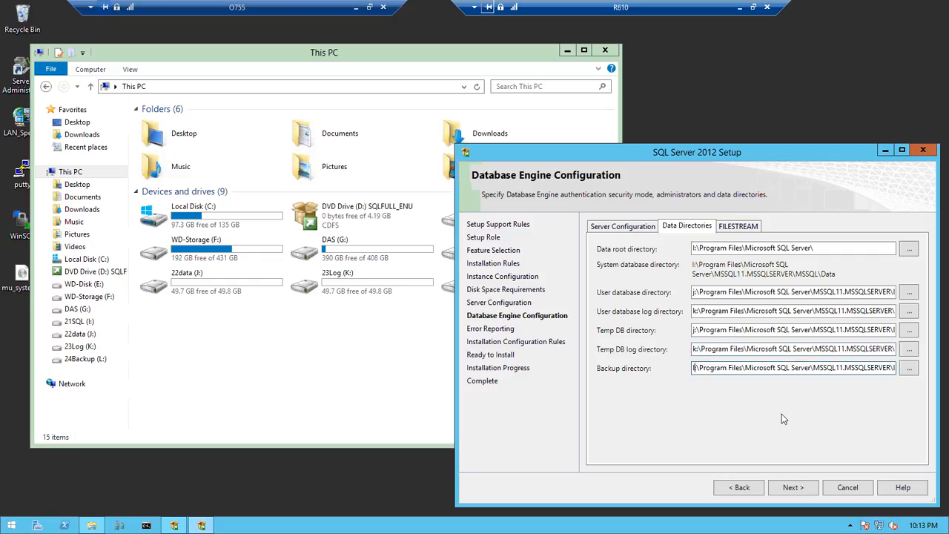
Step: Examine the SQL, data, log and backup drives (I:, J:, K: and L:) in This PC against the configured directories
left_click(320, 408)
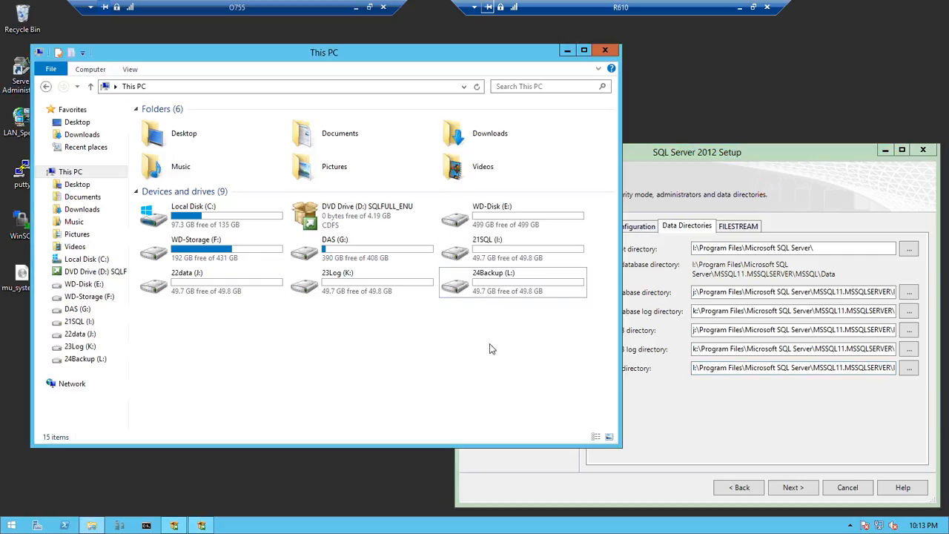
left_click(504, 288)
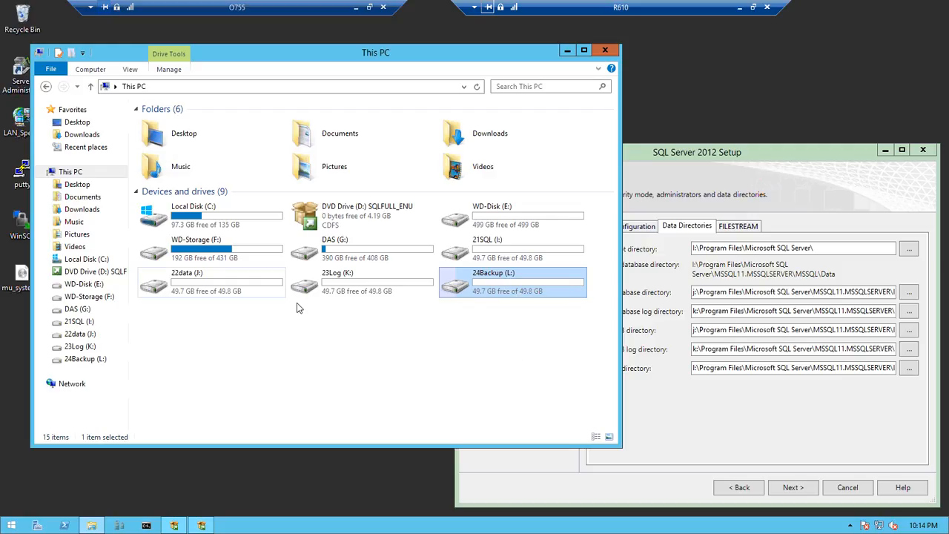
left_click(509, 210)
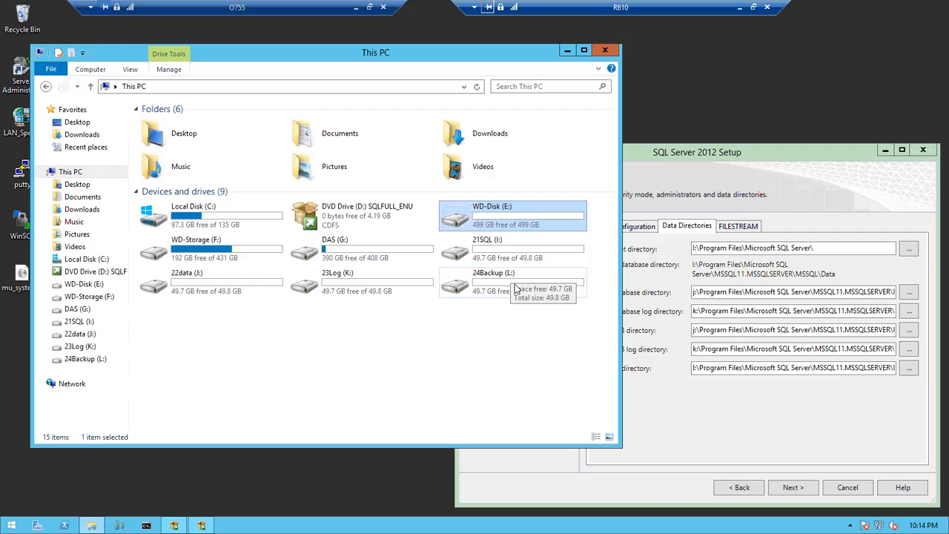
left_click(516, 288)
left_click(504, 251)
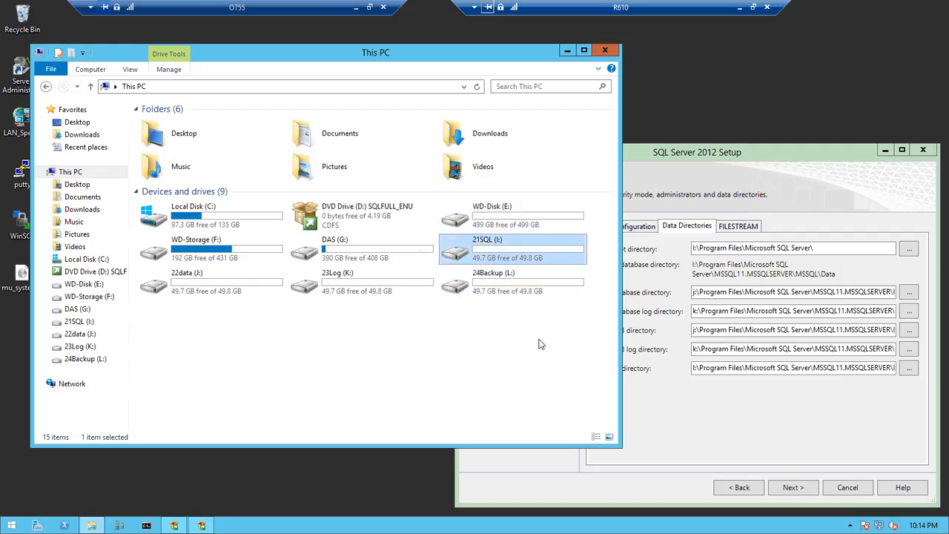
left_click(260, 289)
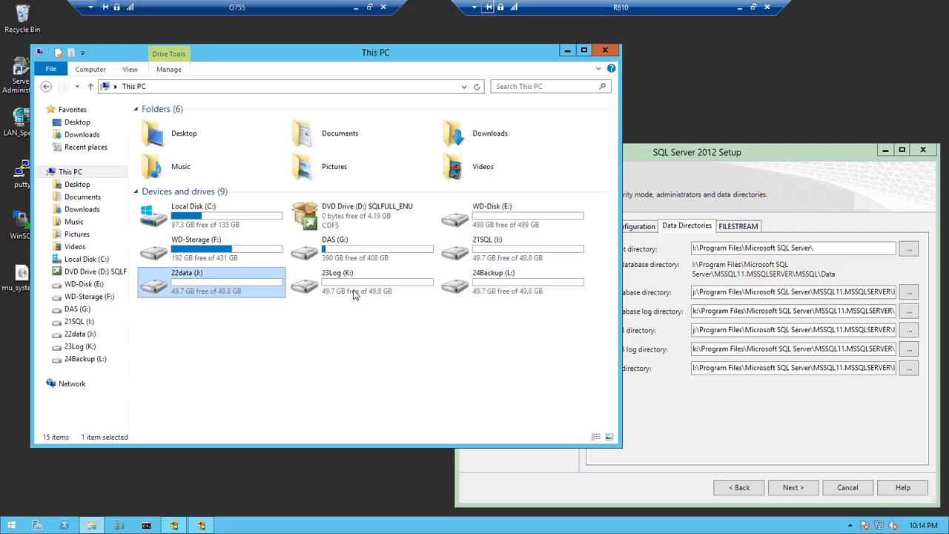
left_click(348, 290)
left_click(523, 350)
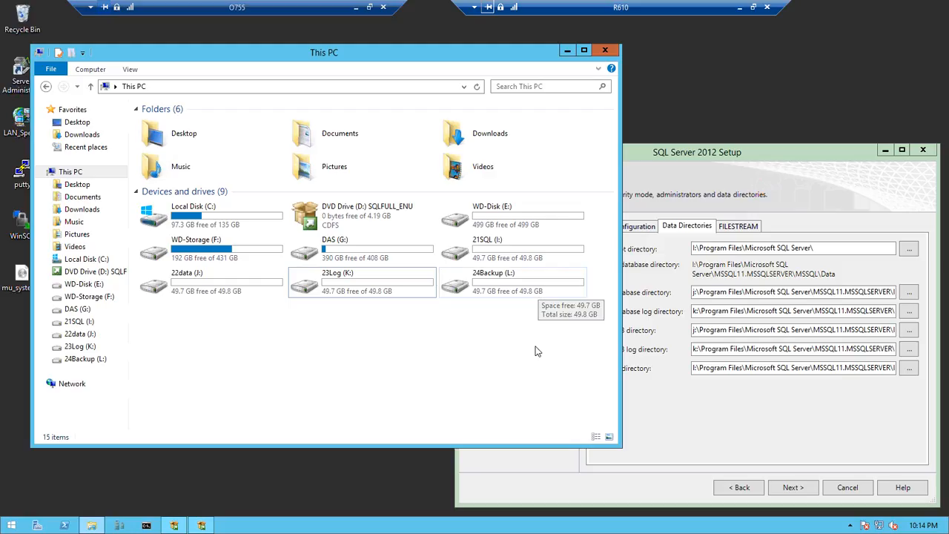
Step: Return to SQL Server Setup, accept the data directories and continue past Error Reporting without enabling error reports
left_click(760, 434)
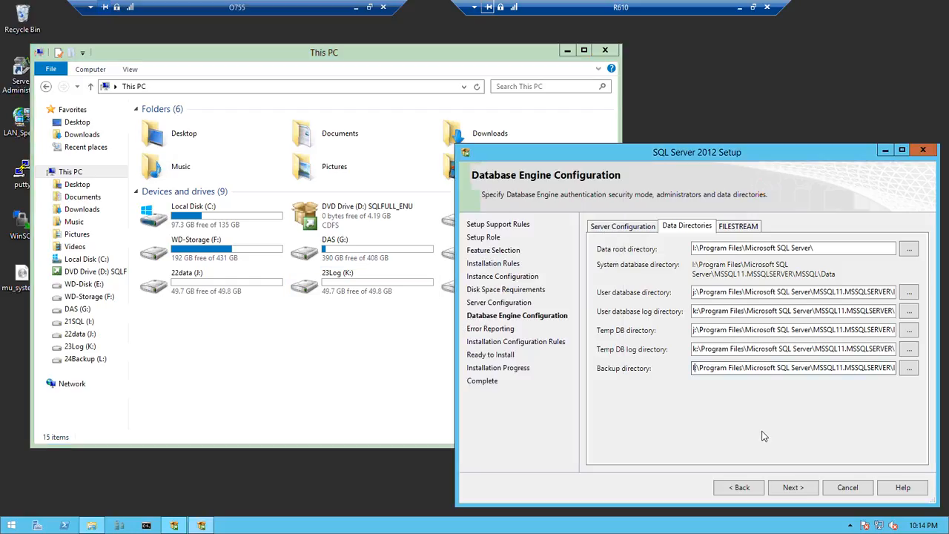
left_click(795, 489)
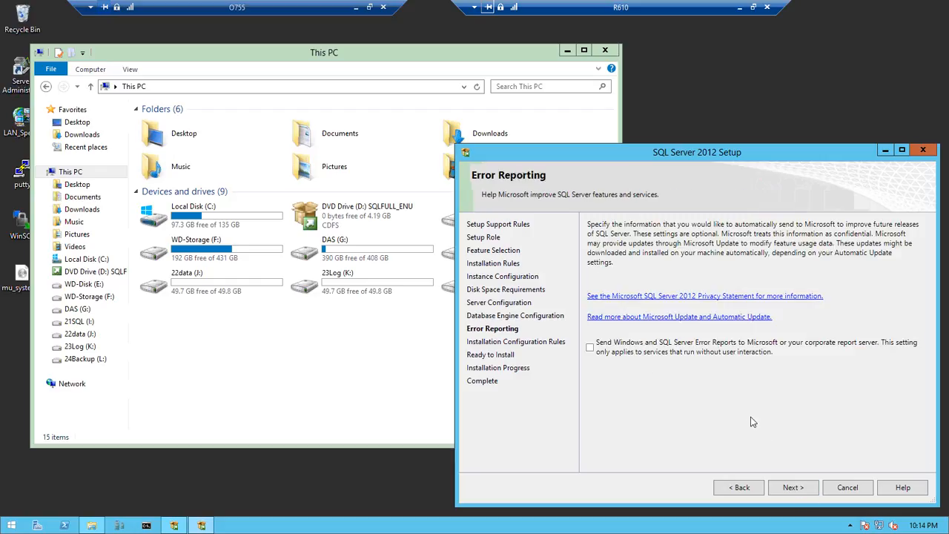
left_click(780, 488)
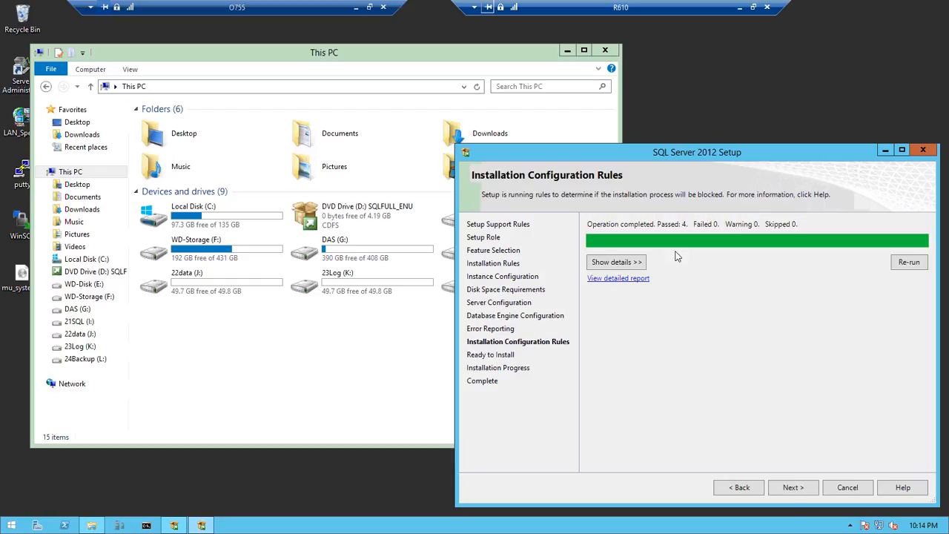
Step: Show the details of the installation configuration rules and proceed with the SQL Server installation
left_click(626, 263)
left_click(800, 486)
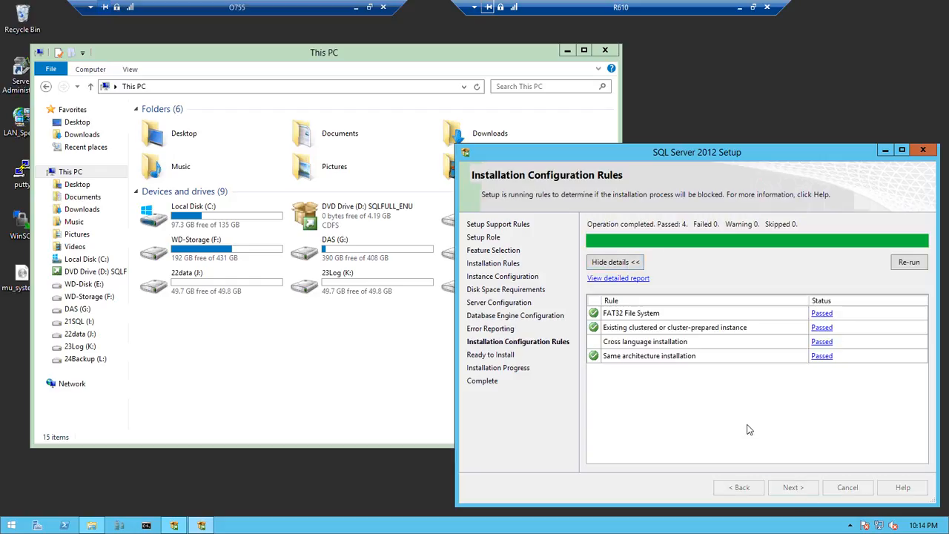
left_click(794, 489)
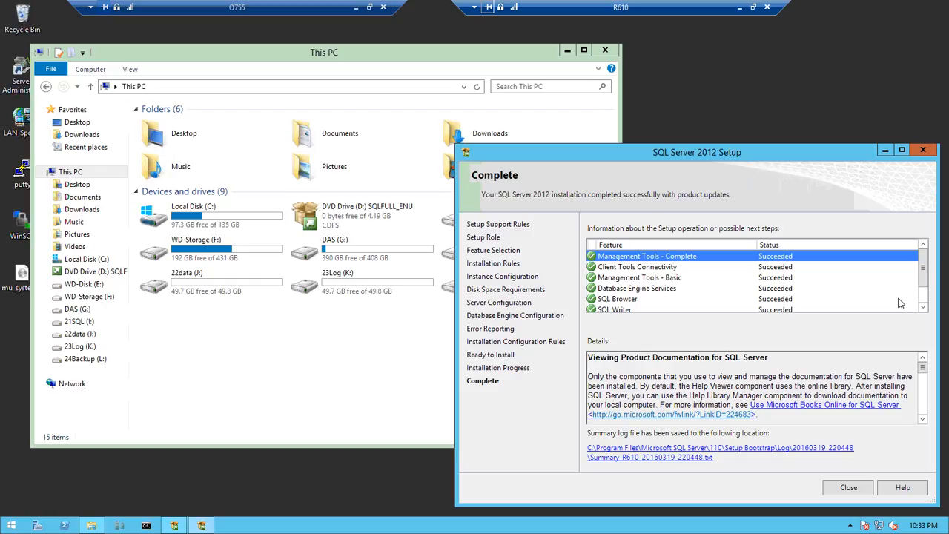
Step: Review the status of every installed feature on the Complete page and close the setup wizard
scroll(924, 273, "down", 1)
mouse_move(925, 289)
left_mouse_down()
mouse_move(924, 275)
mouse_move(925, 306)
left_mouse_up()
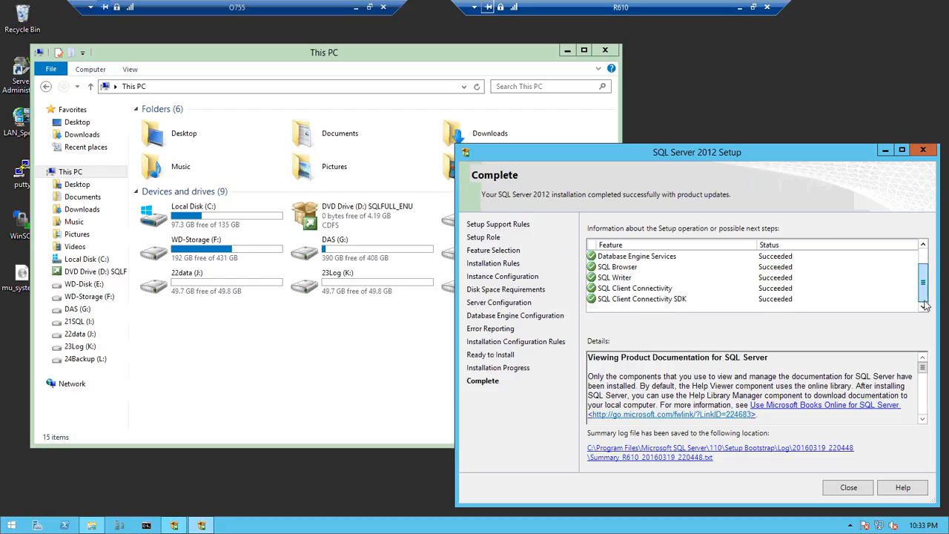
left_click(848, 489)
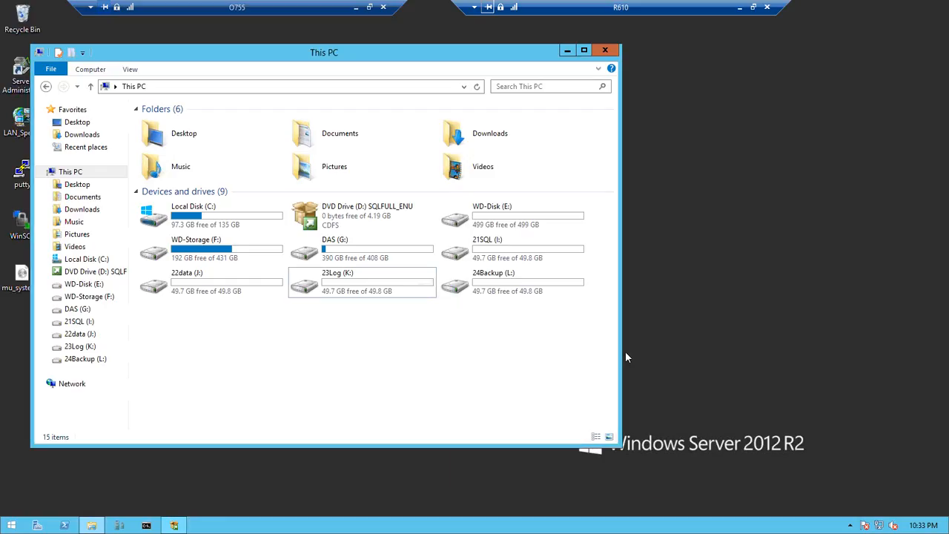
Step: Close the SQL Server Installation Center and move the This PC window toward the middle of the desktop
left_click(174, 528)
left_click(516, 91)
right_click(348, 313)
left_click(392, 98)
left_click_drag(376, 54, 489, 61)
left_click(60, 348)
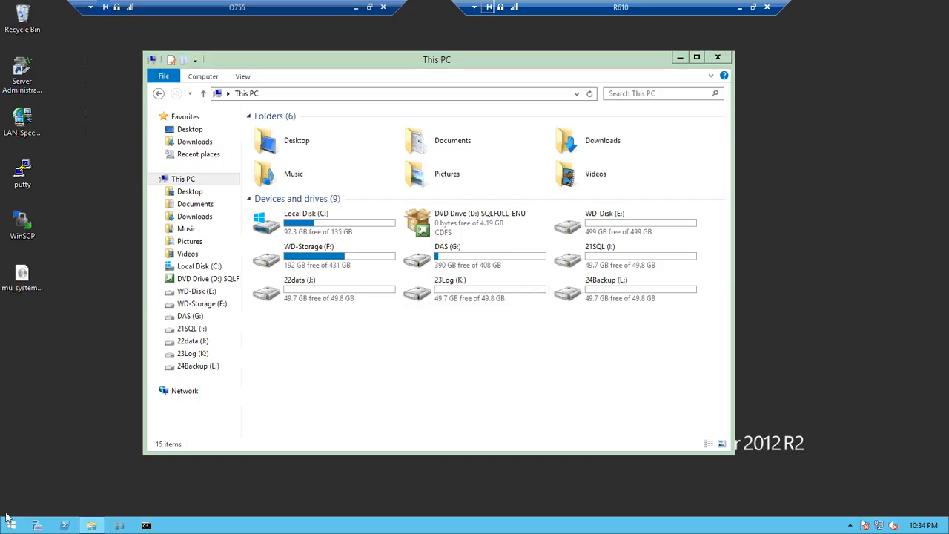
Step: Open Computer Management from Administrative Tools and display Disk Management
left_click(11, 528)
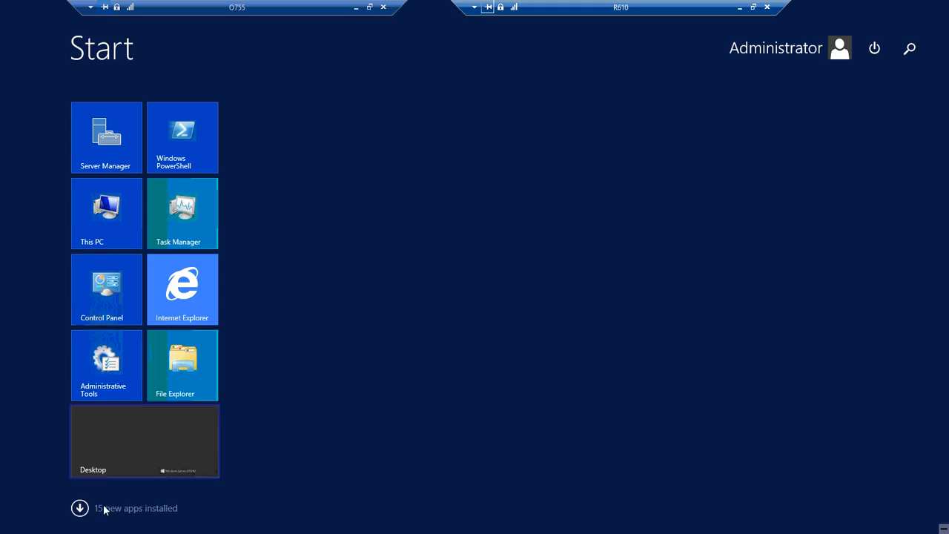
left_click(119, 389)
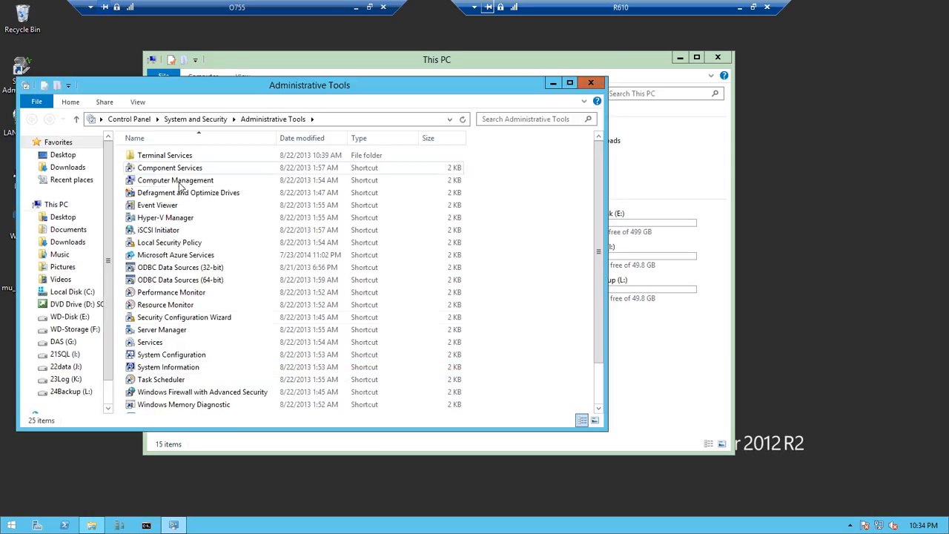
left_click(178, 185)
double_click(179, 187)
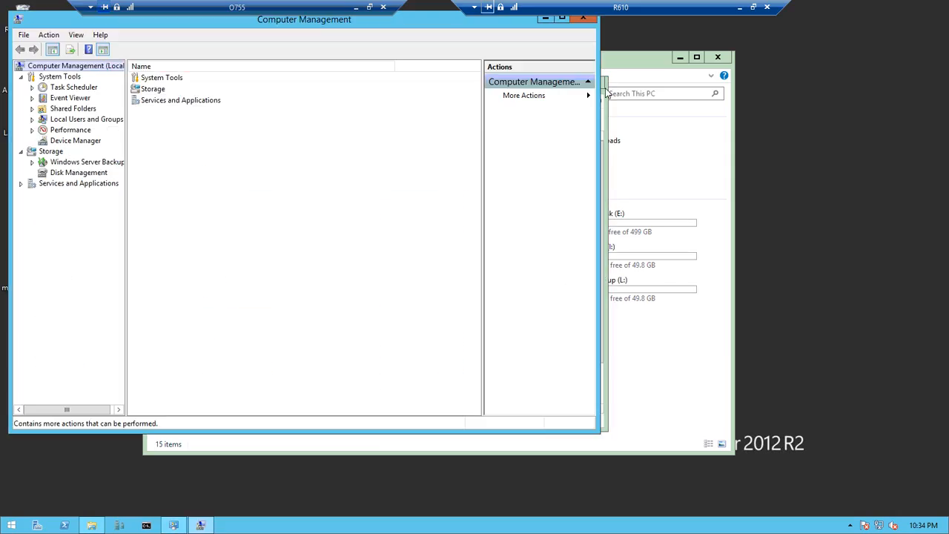
left_click(75, 172)
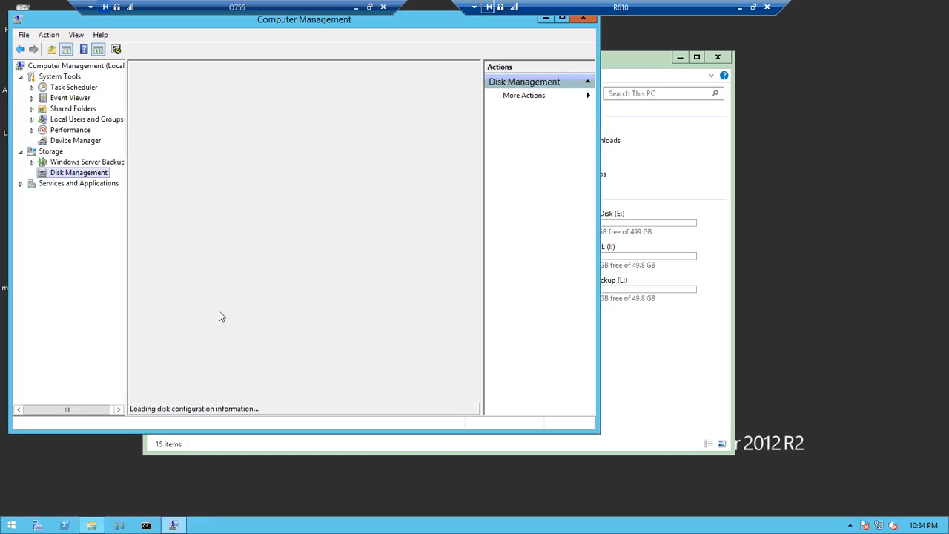
Step: Review the disks down to the 24Backup and SQLFULL_ENU volumes, and close Computer Management and This PC
left_click(665, 387)
left_click_drag(474, 273, 473, 393)
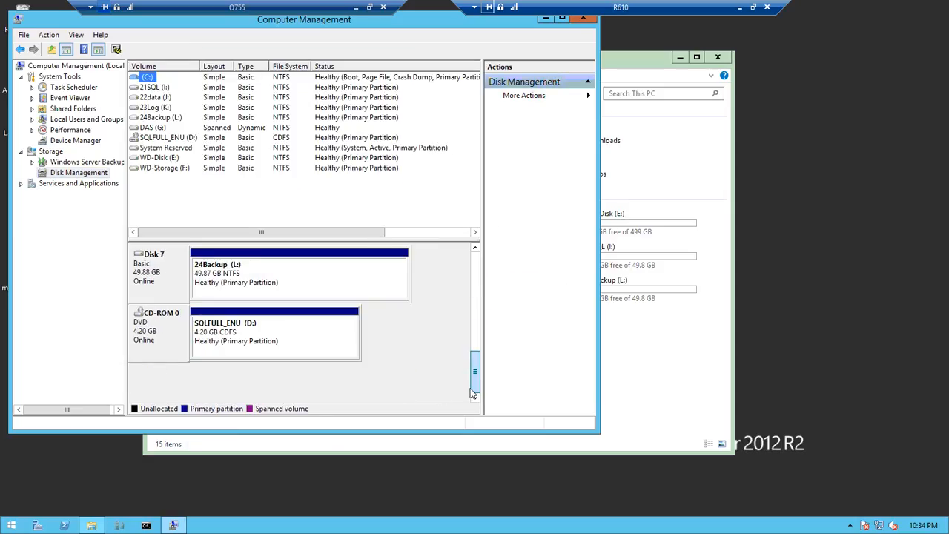
left_click(584, 20)
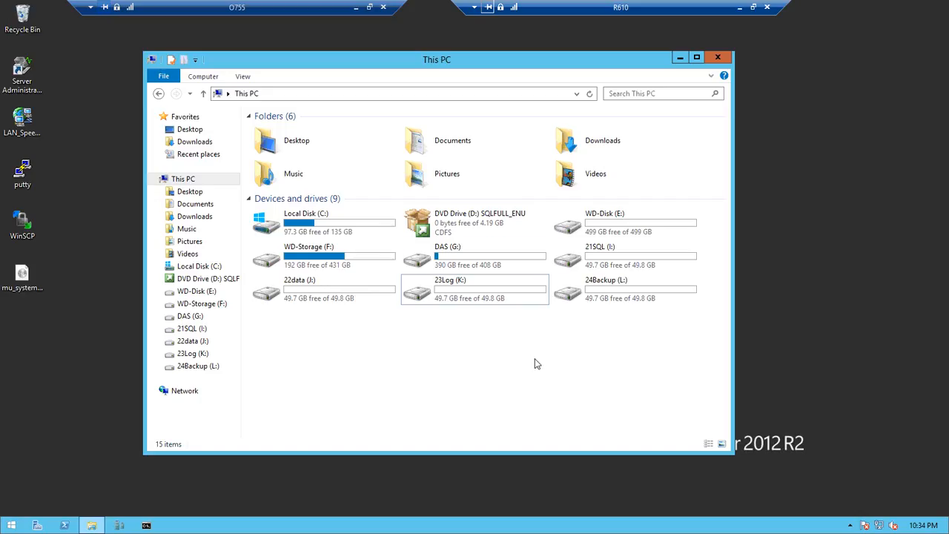
left_click(718, 58)
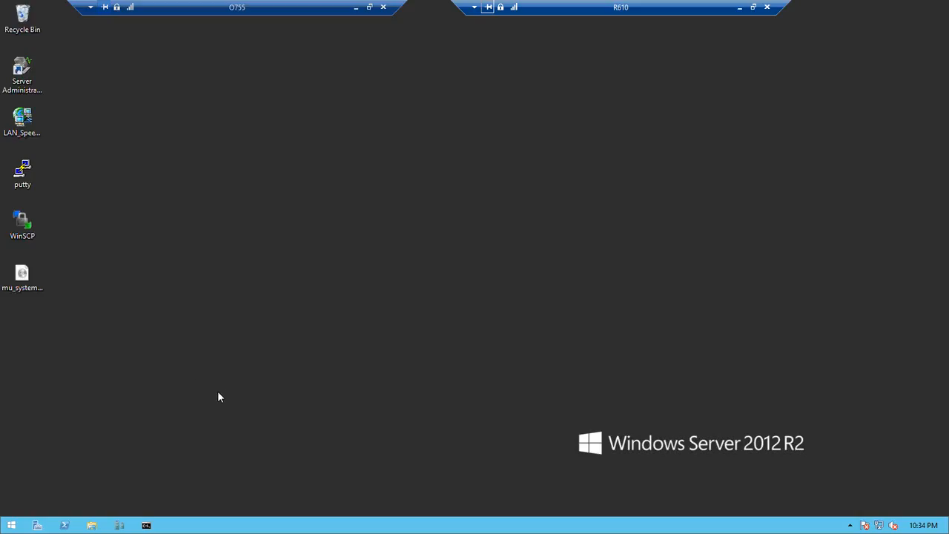
Step: Empty the Recycle Bin and confirm the deletion
right_click(22, 16)
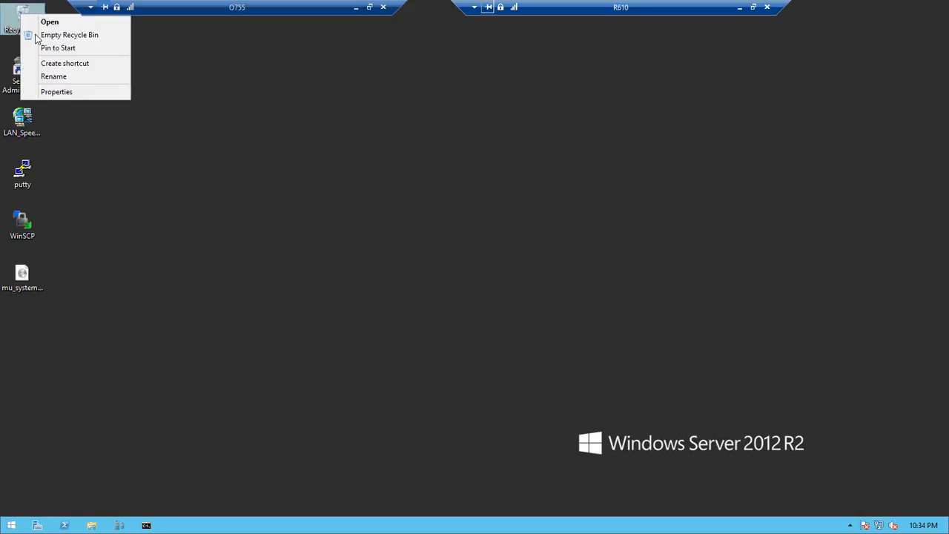
left_click(40, 35)
left_click(522, 274)
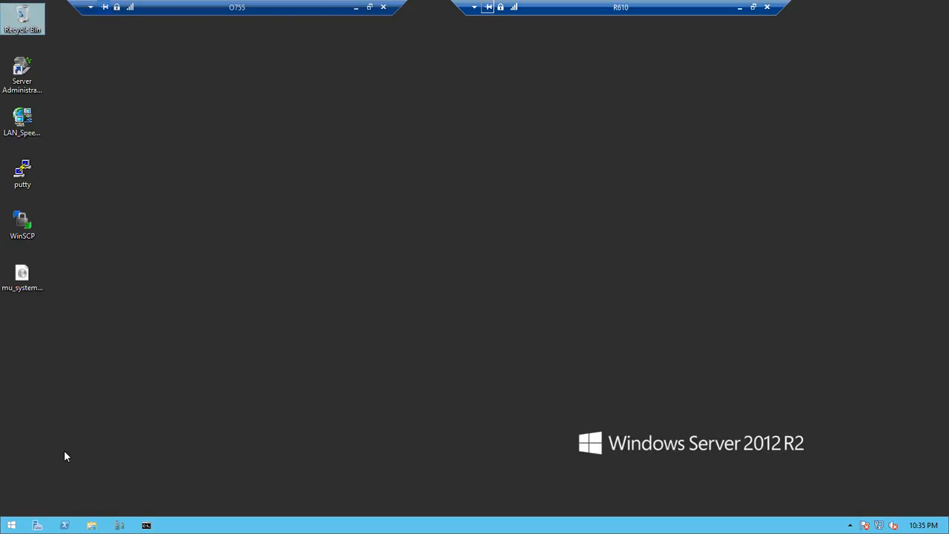
Step: Launch SQL Server Management Studio from the Microsoft SQL Server 2012 apps
left_click(11, 525)
left_click(79, 508)
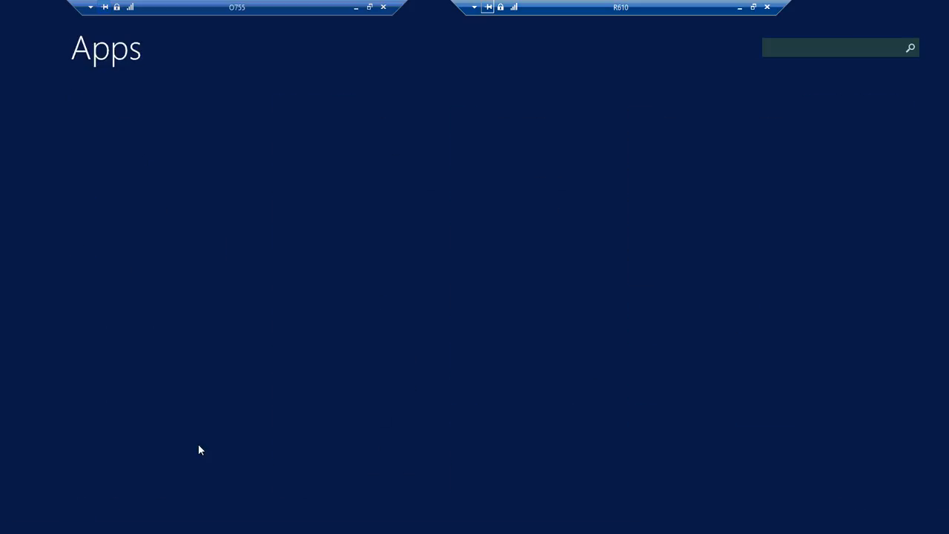
scroll(199, 440, "down", 5)
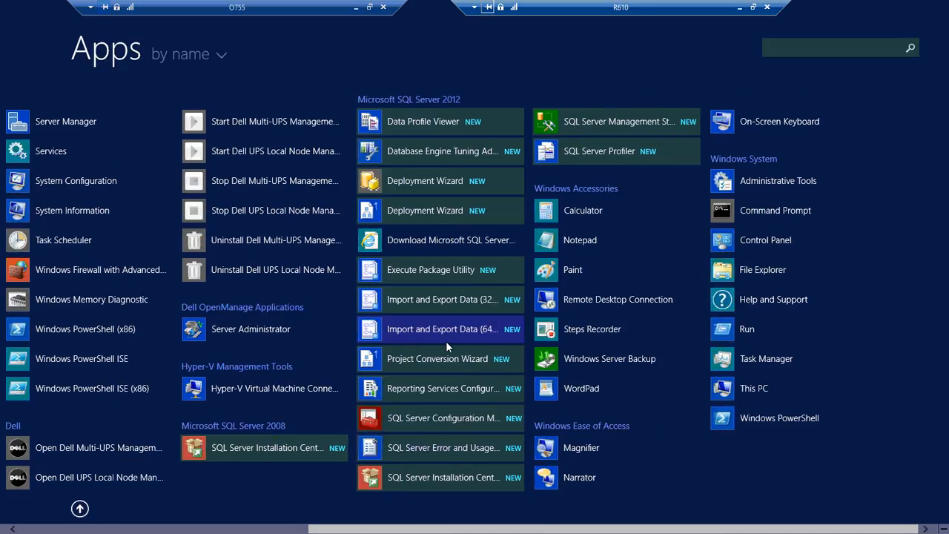
left_click(604, 117)
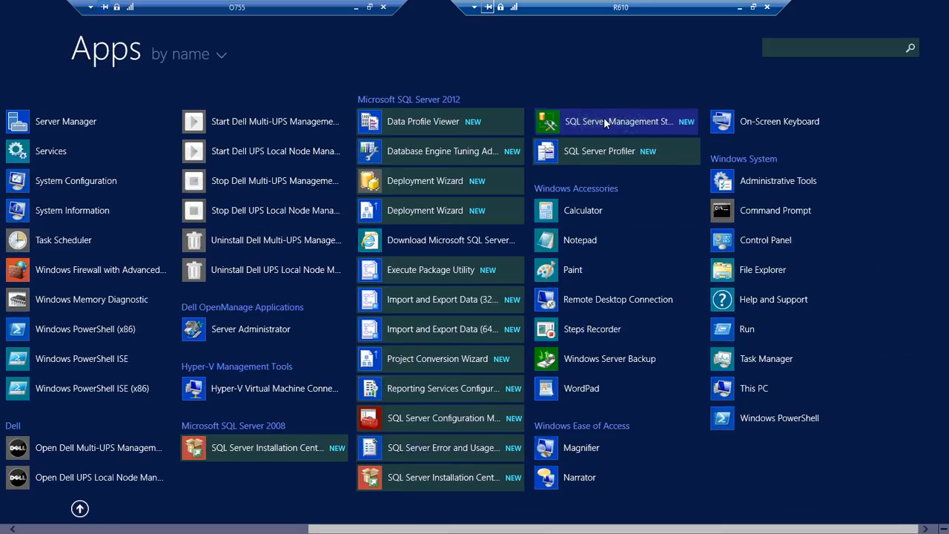
Step: Launch SQL Server Configuration Manager from the Microsoft SQL Server 2012 apps
left_click(10, 522)
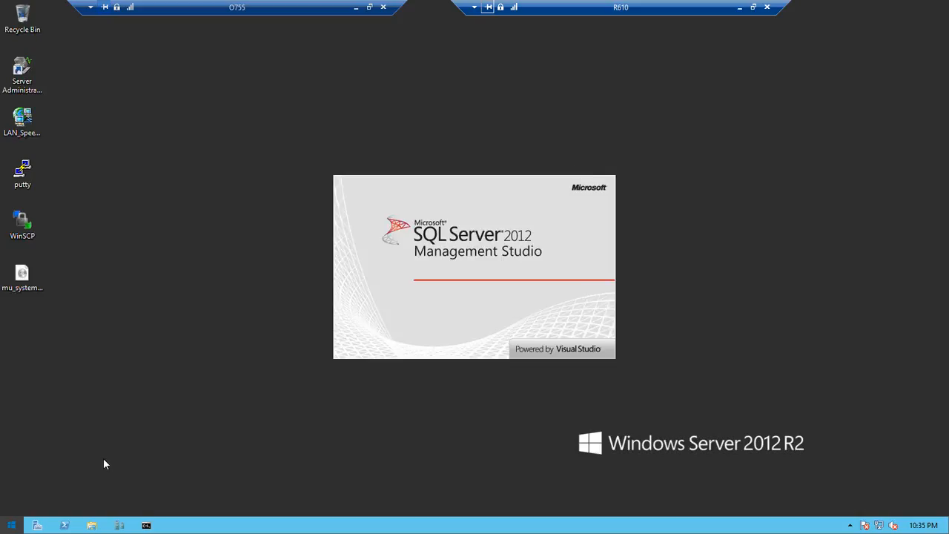
left_click(81, 507)
scroll(118, 454, "down", 5)
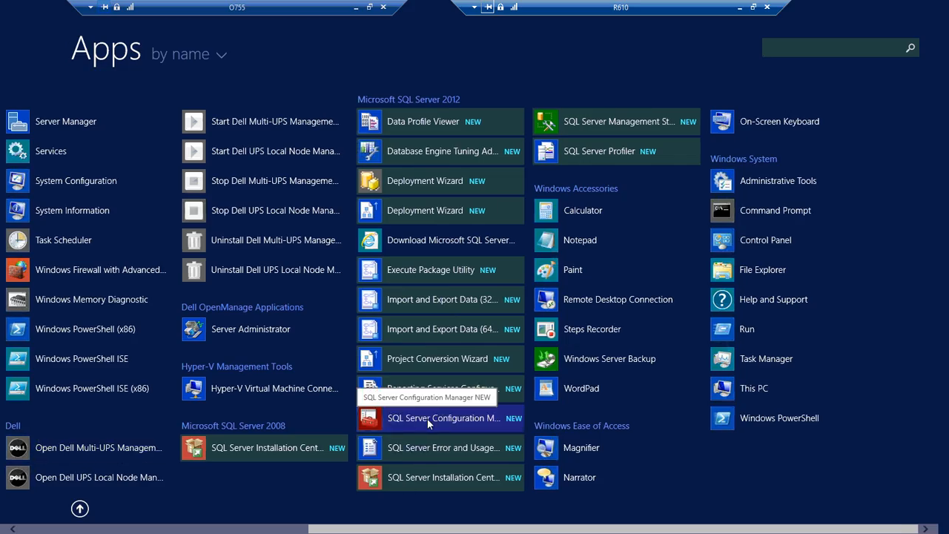
left_click(427, 419)
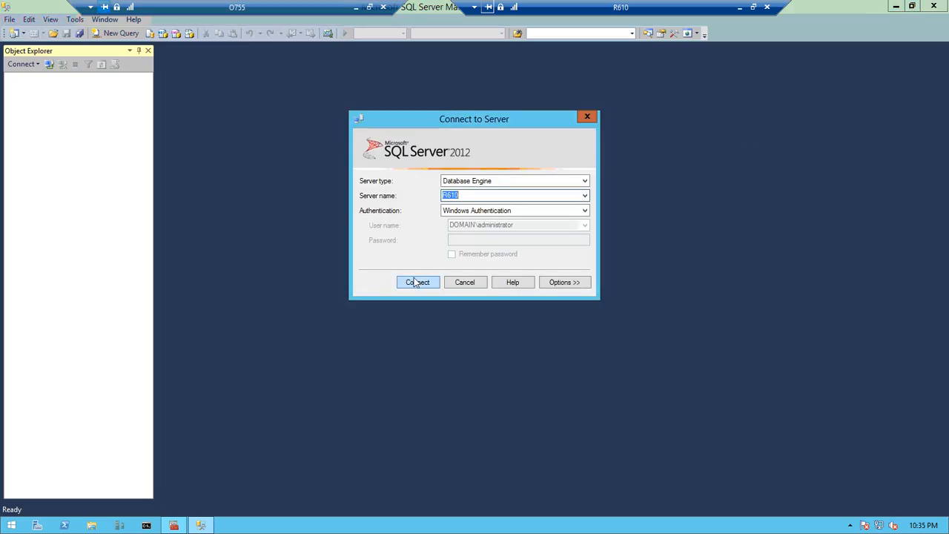
Step: Connect Management Studio to the R610 Database Engine with Windows Authentication, restore its window to a smaller size and expand Databases
left_click(418, 282)
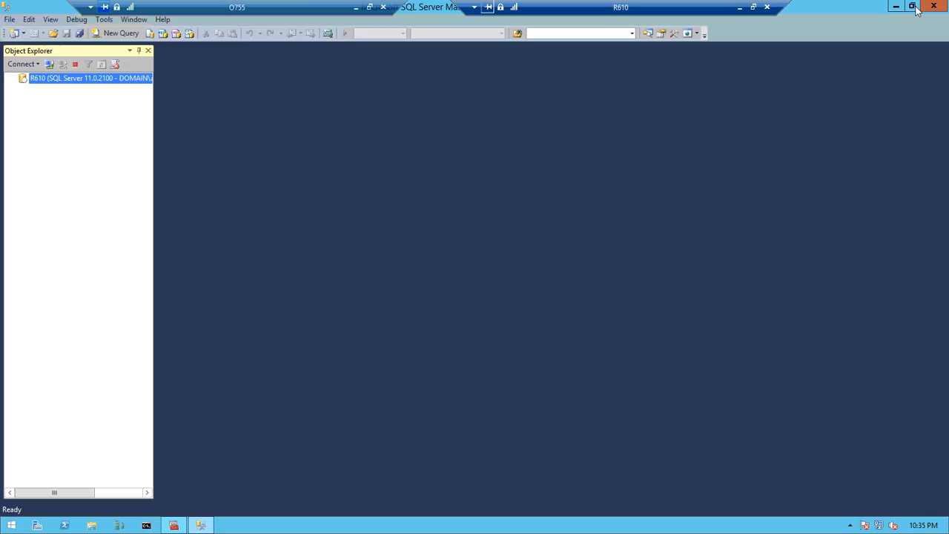
left_click(912, 6)
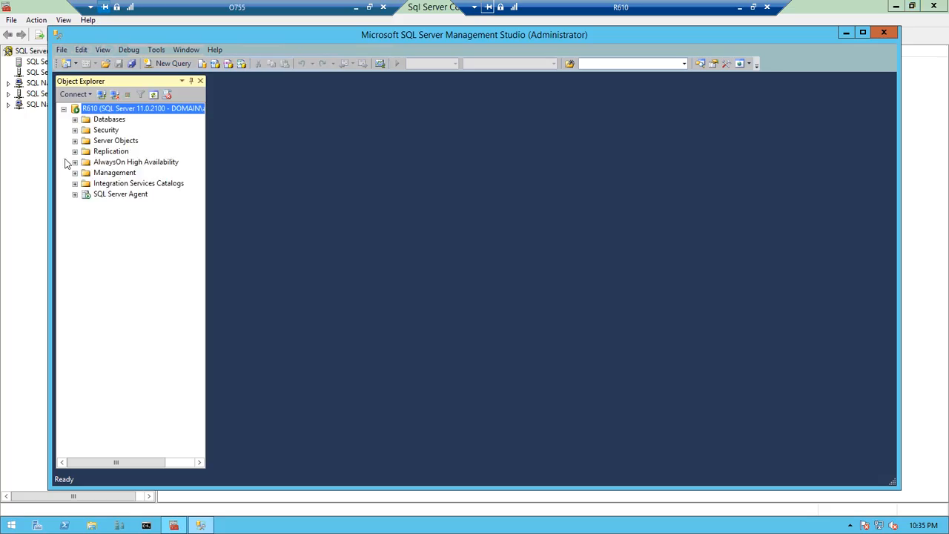
left_click(74, 119)
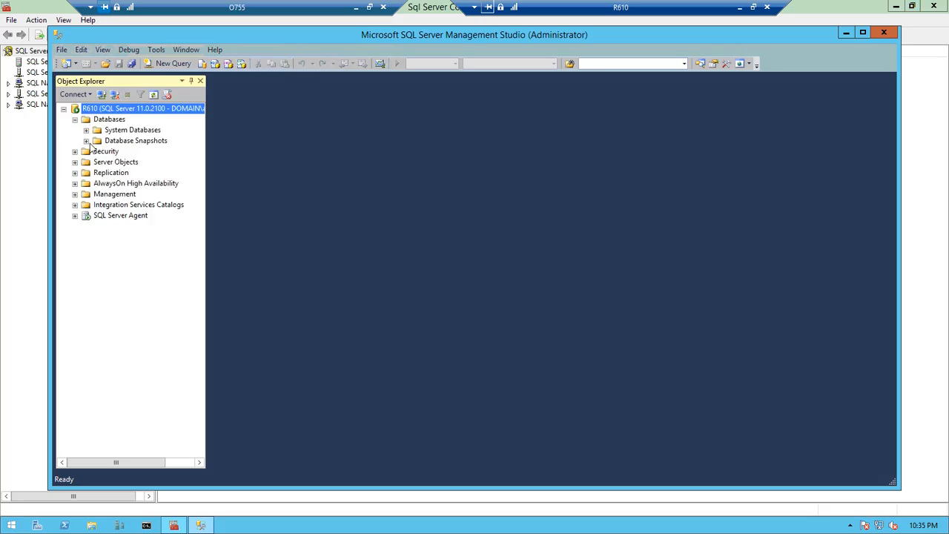
Step: Switch to SQL Server Configuration Manager and restore its window to a smaller size
left_click(33, 231)
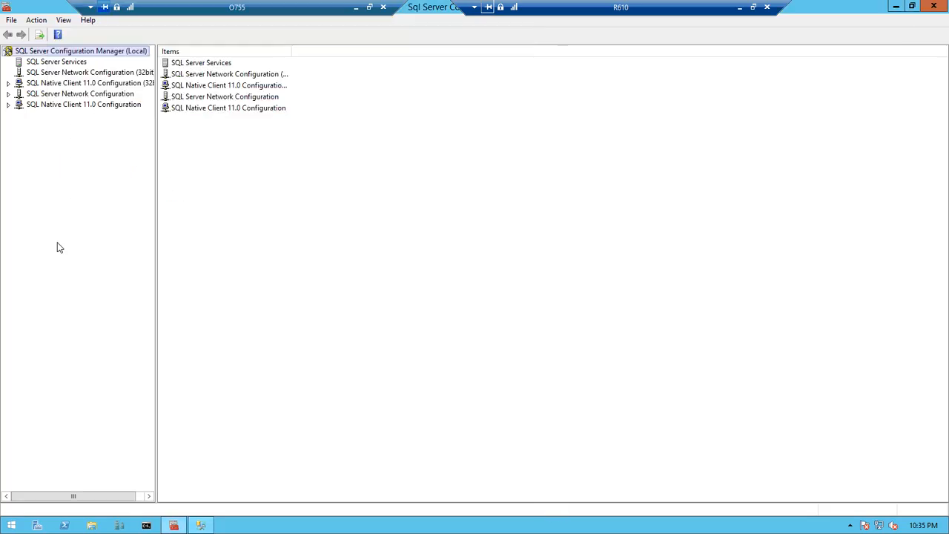
left_click(912, 6)
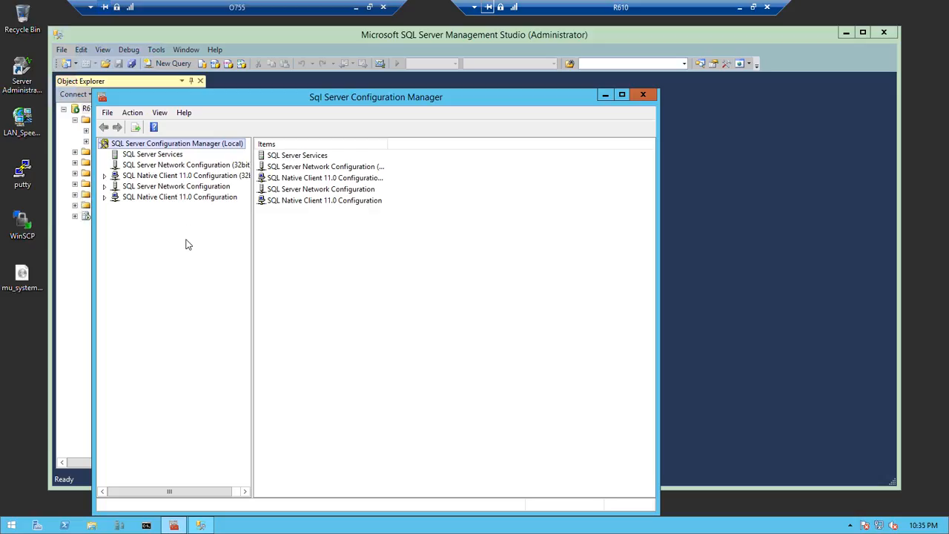
Step: Show the SQL Server Services list, make the window wider and shorter, and widen the Name column to fit the service names
left_click(139, 154)
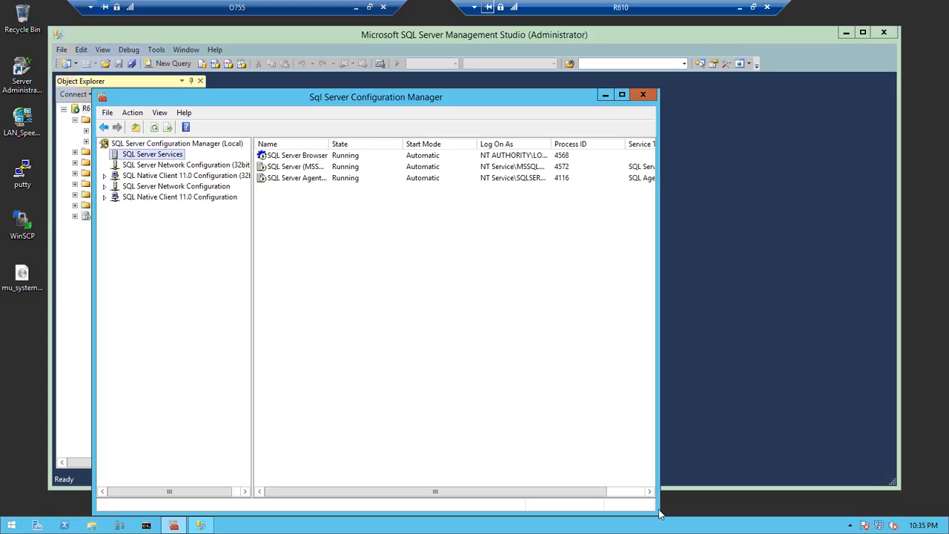
left_click_drag(658, 512, 784, 332)
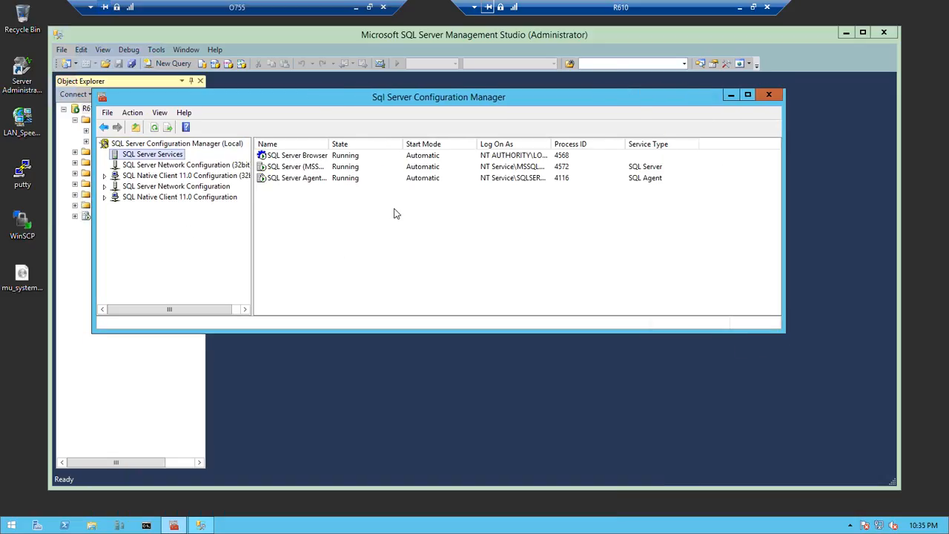
left_click_drag(421, 152, 421, 152)
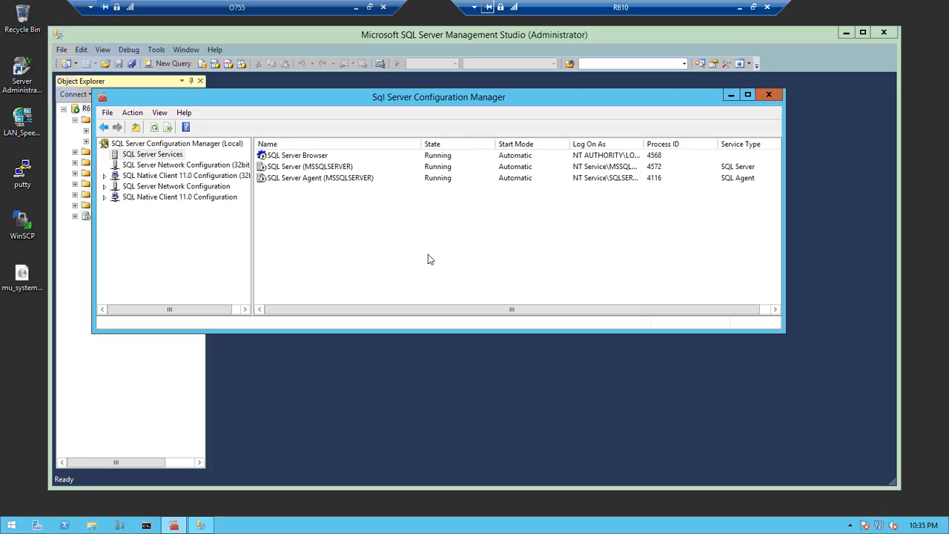
Step: In the SQL Server (MSSQLSERVER) service properties, set the logon account to SQL_ADMIN, looked up from the Entire Directory location
left_click(497, 169)
right_click(497, 168)
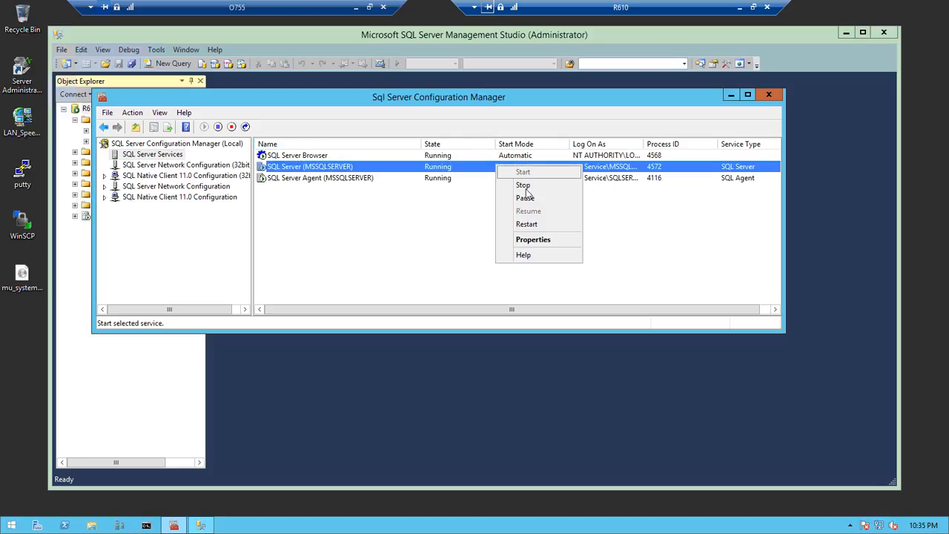
left_click(523, 237)
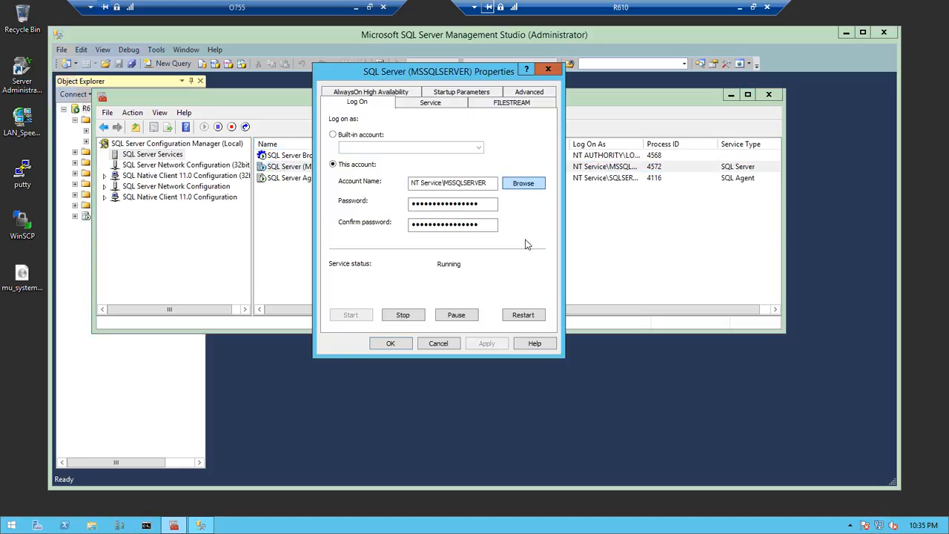
left_click(524, 184)
left_click(537, 147)
left_click(384, 170)
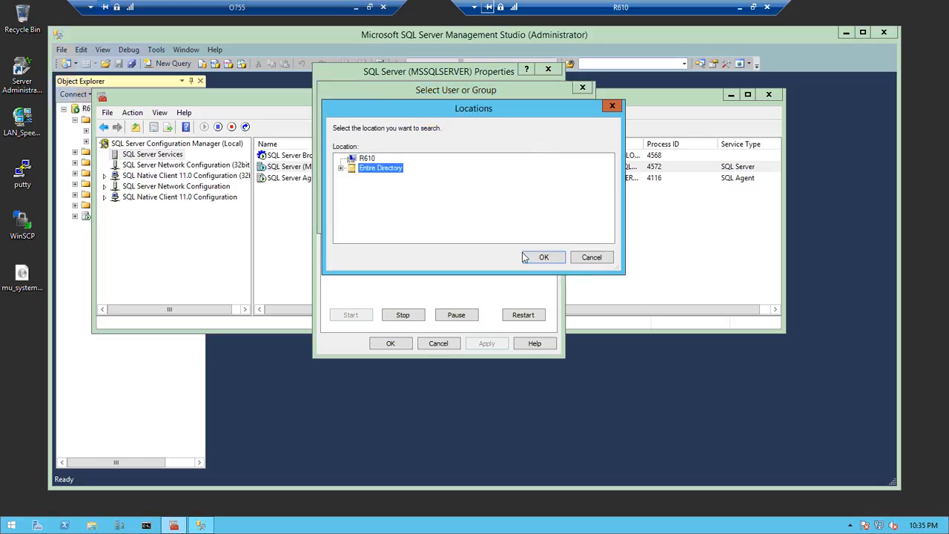
left_click(542, 258)
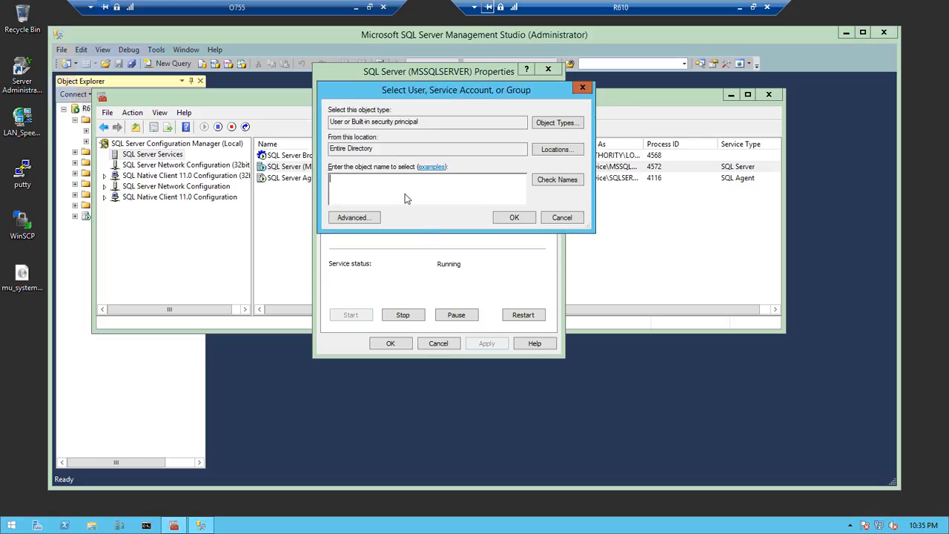
type("SQL_admin")
left_click(557, 181)
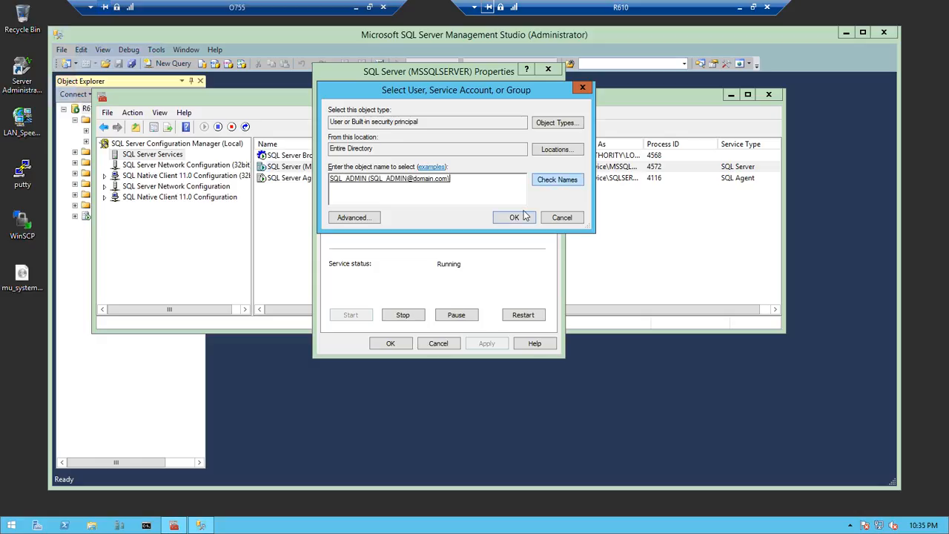
left_click(516, 218)
Step: Enter and confirm the account password for the SQL Server (MSSQLSERVER) service, then apply the change and restart the service
left_click(480, 205)
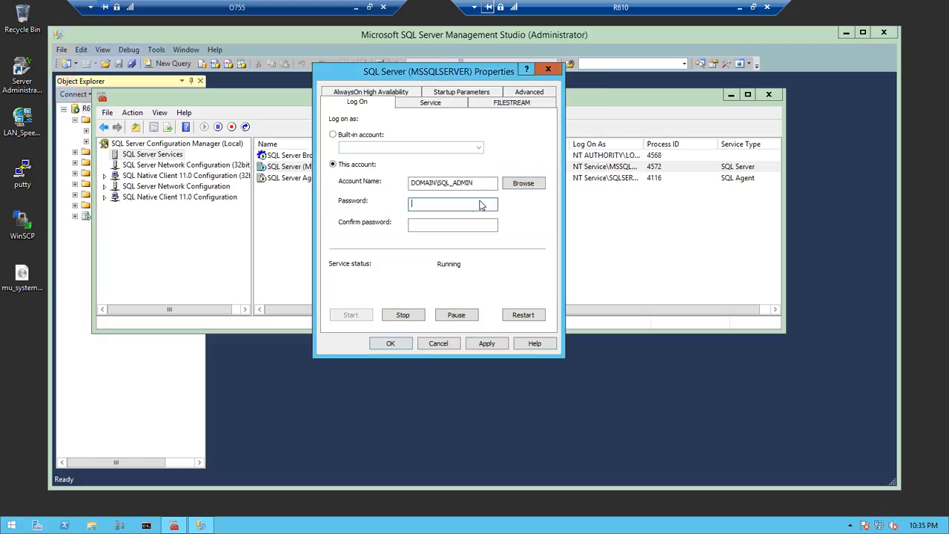
type("••••••••")
key("Tab")
type("••••••••")
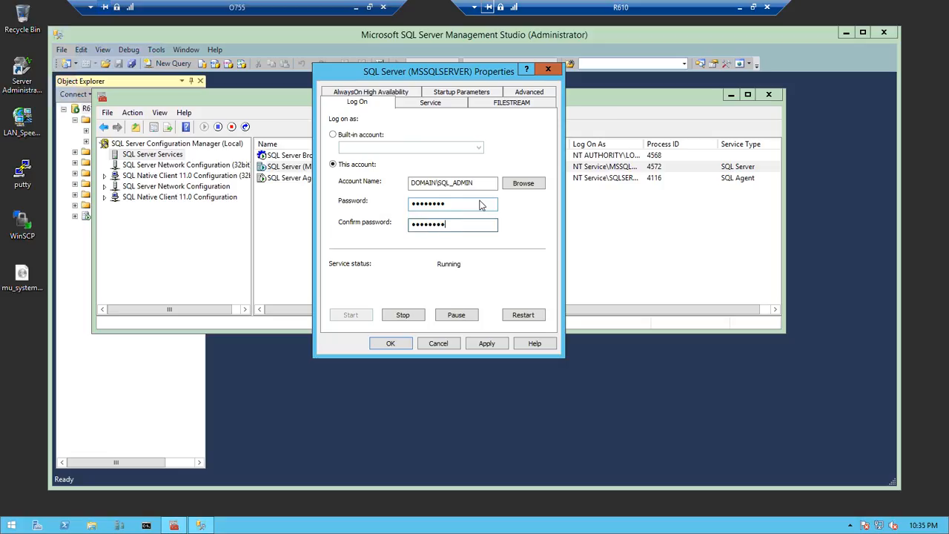
key("Return")
left_click(523, 309)
key("Return")
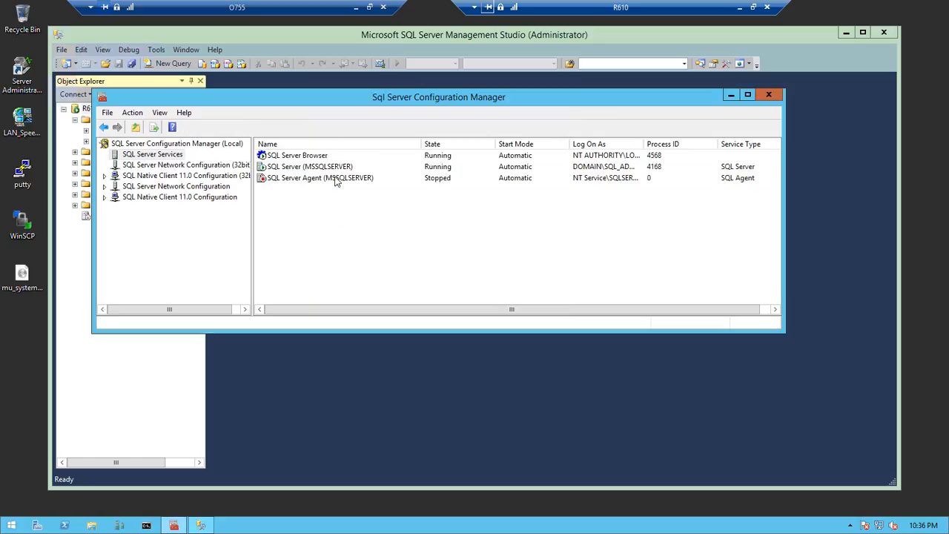
Step: In the SQL Server Agent (MSSQLSERVER) service properties, set the logon account to sql_admin, looked up from the Entire Directory location
left_click(336, 182)
right_click(336, 182)
left_click(378, 253)
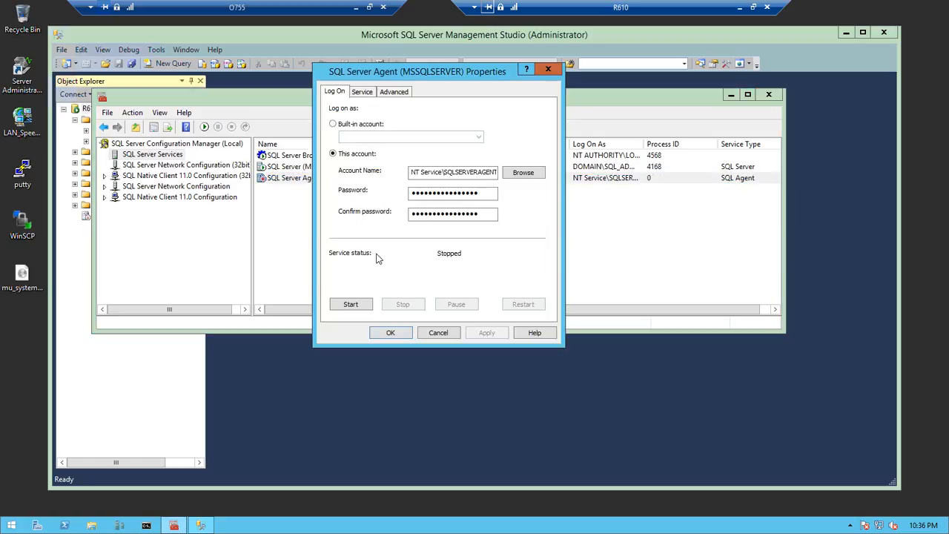
left_click(522, 175)
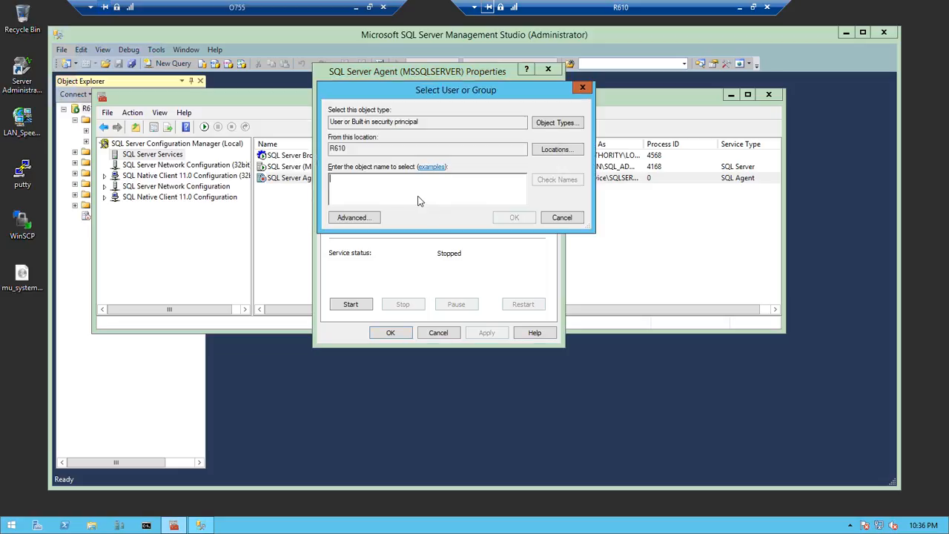
left_click(557, 150)
left_click(377, 170)
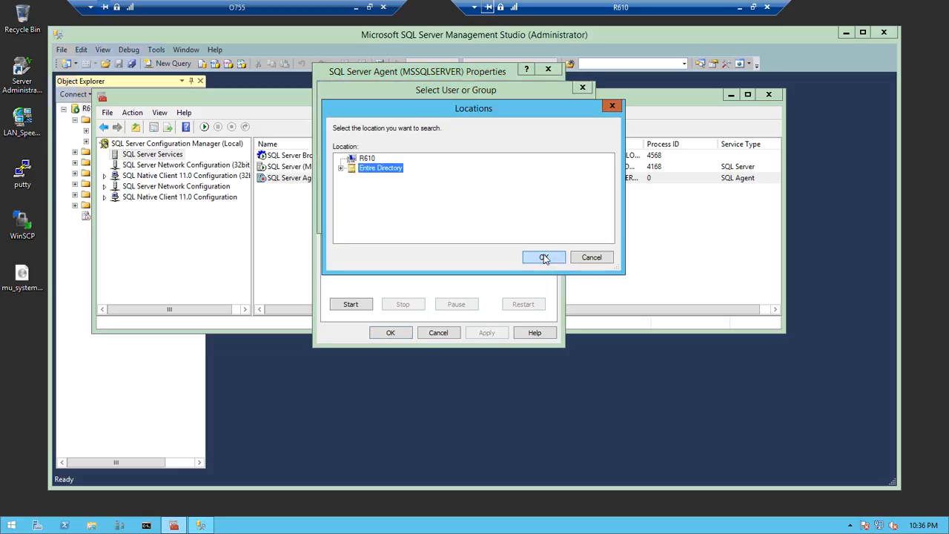
left_click(543, 257)
left_click(404, 194)
type("sql_admin")
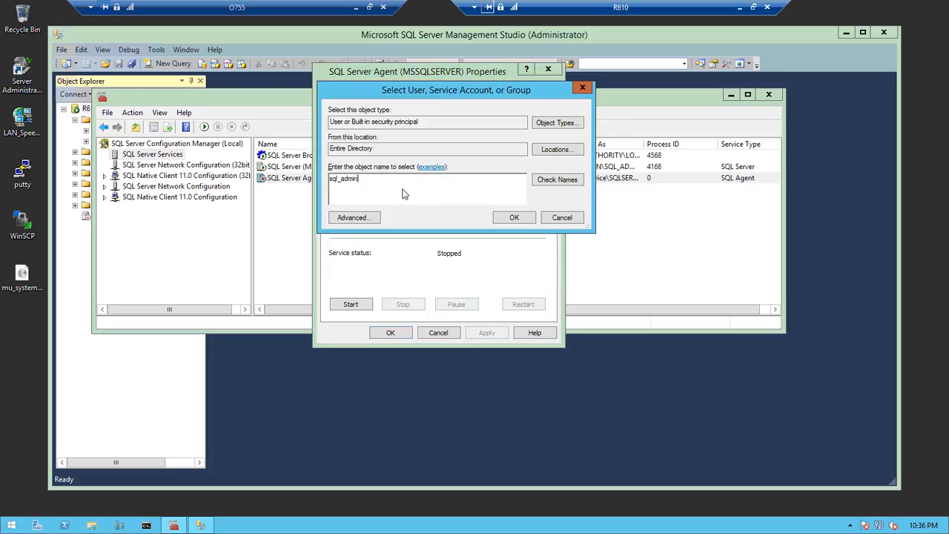
left_click(554, 180)
left_click(507, 217)
Step: Enter and confirm the account password for SQL Server Agent (MSSQLSERVER), accept the properties and start the service
left_click(455, 195)
type("********")
key("Tab")
type("****")
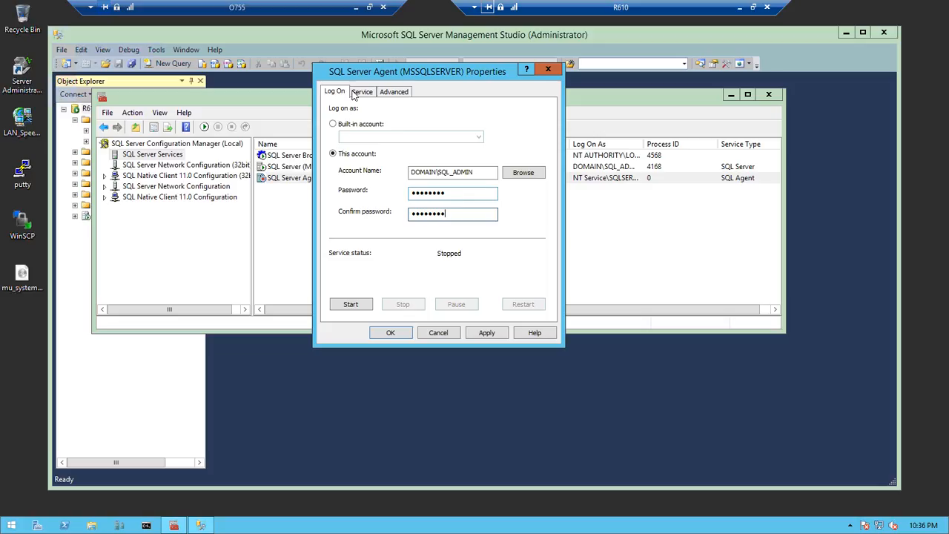
key("Return")
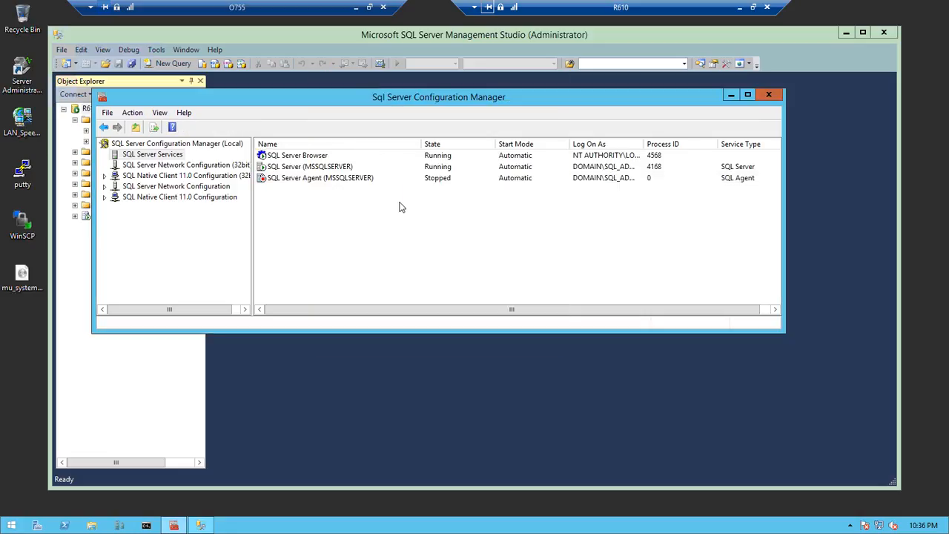
right_click(327, 181)
left_click(347, 190)
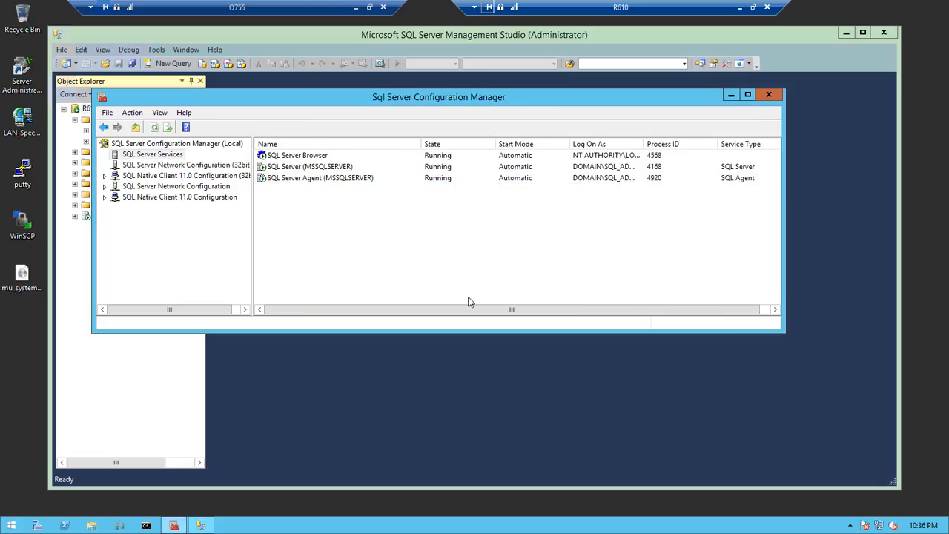
Step: Check the three SQL Server services, widen the Log On As column to read their accounts, and close SQL Server Configuration Manager
left_click(314, 158)
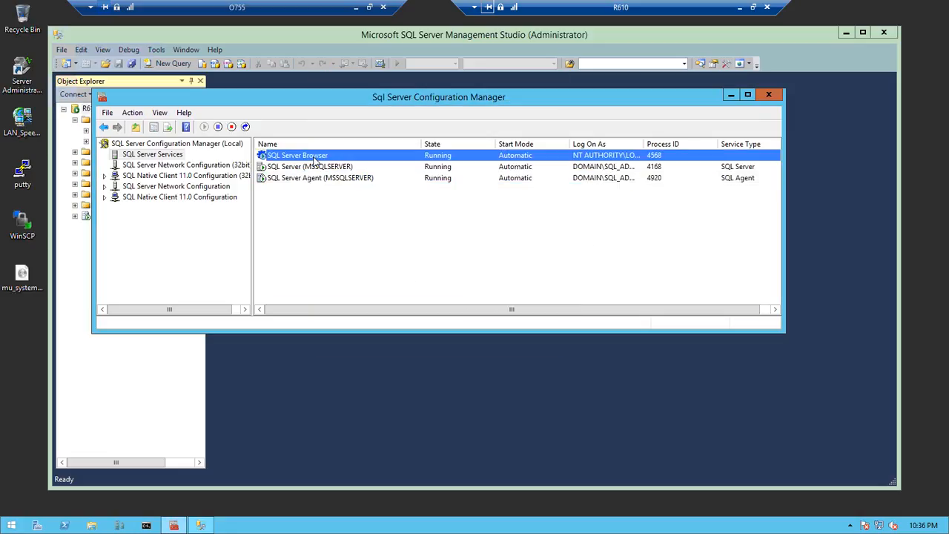
left_click(319, 169)
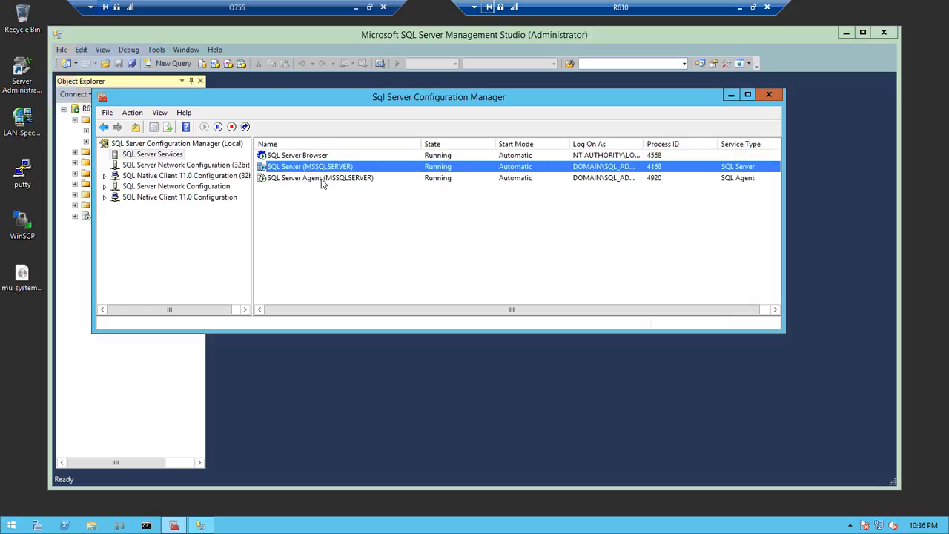
left_click(321, 178)
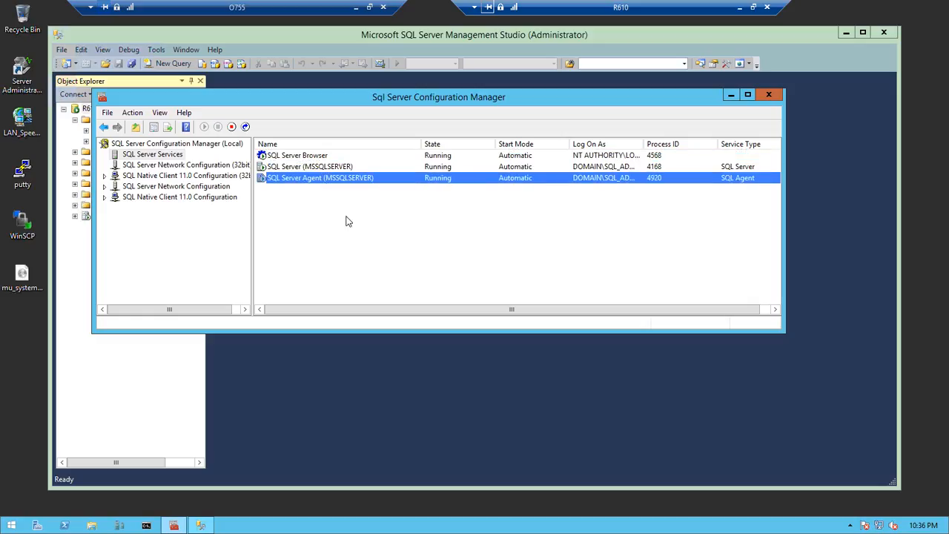
left_click_drag(643, 145, 683, 147)
left_click(636, 167)
left_click(640, 178)
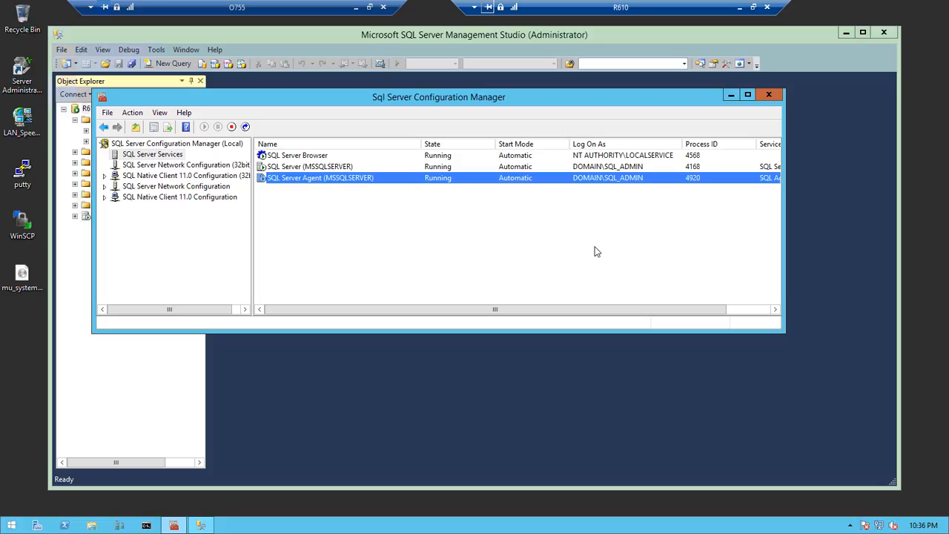
left_click(769, 95)
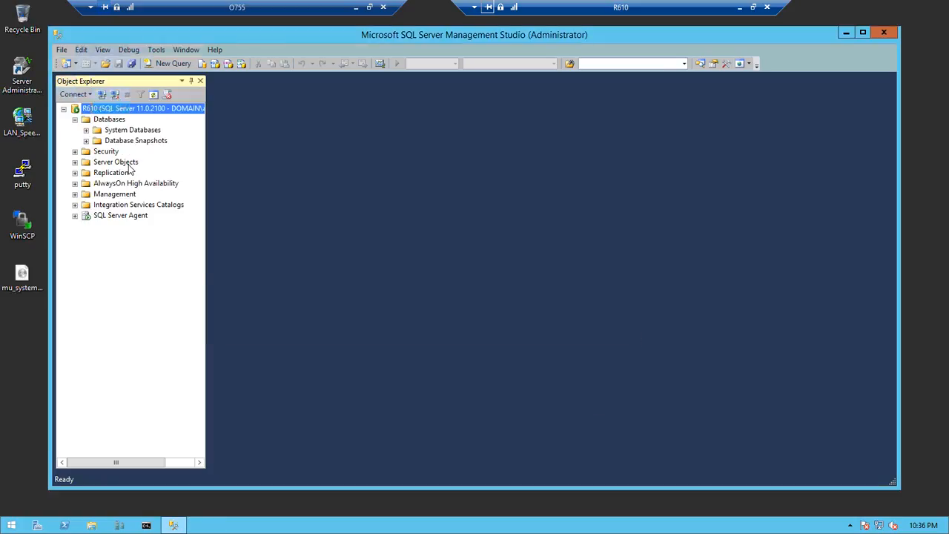
Step: Disconnect Object Explorer from R610, reconnect to its Database Engine and expand Databases
right_click(121, 112)
left_click(149, 129)
left_click(77, 95)
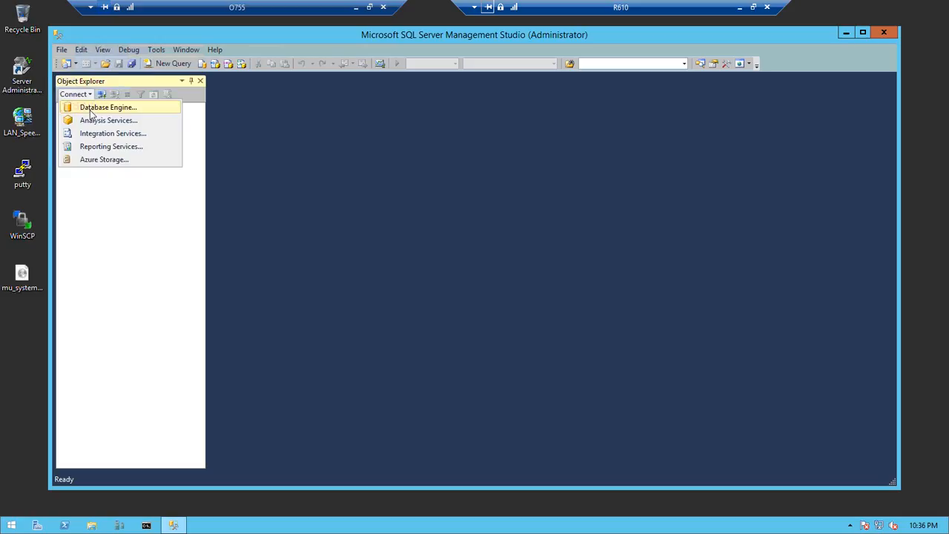
left_click(92, 111)
left_click(419, 282)
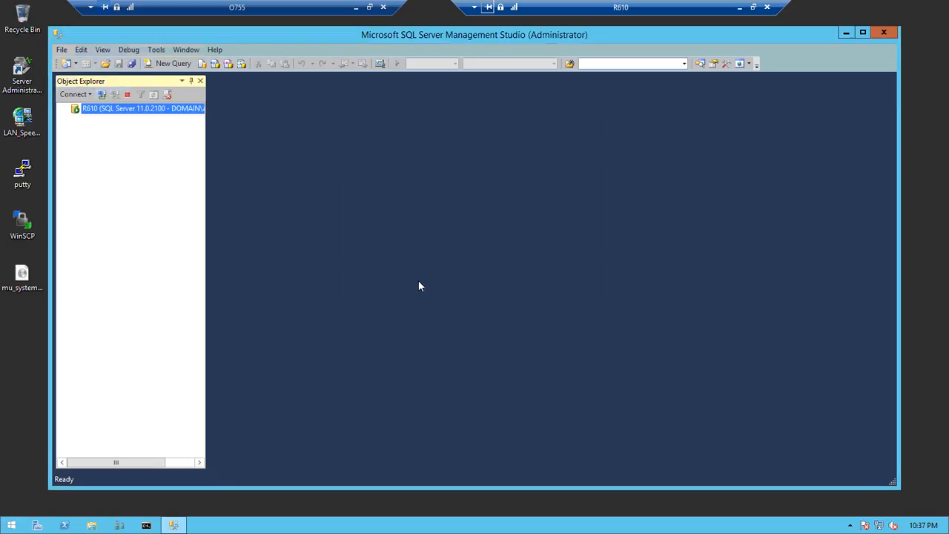
left_click(75, 119)
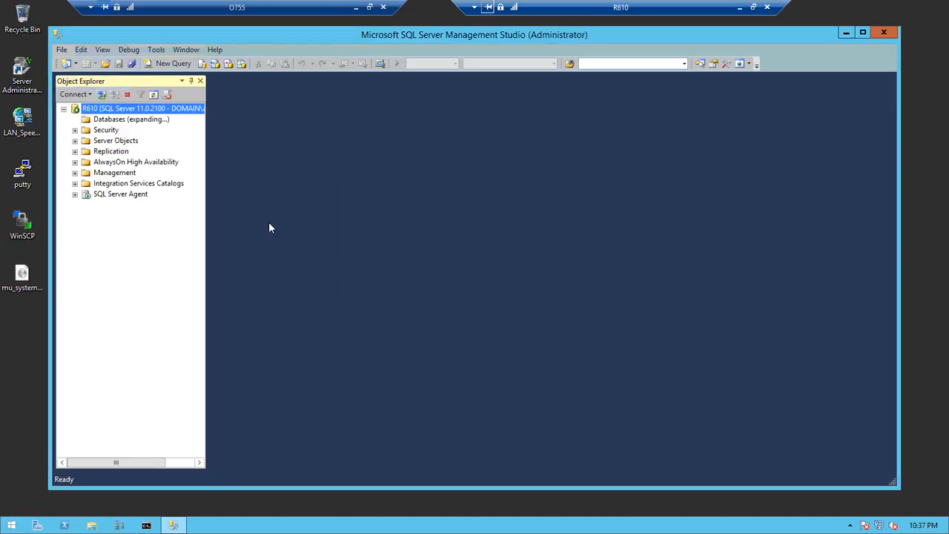
Step: Start a new database named 123 with initial sizes of 100 MB for the data file and 50 MB for the log
right_click(118, 120)
left_click(126, 127)
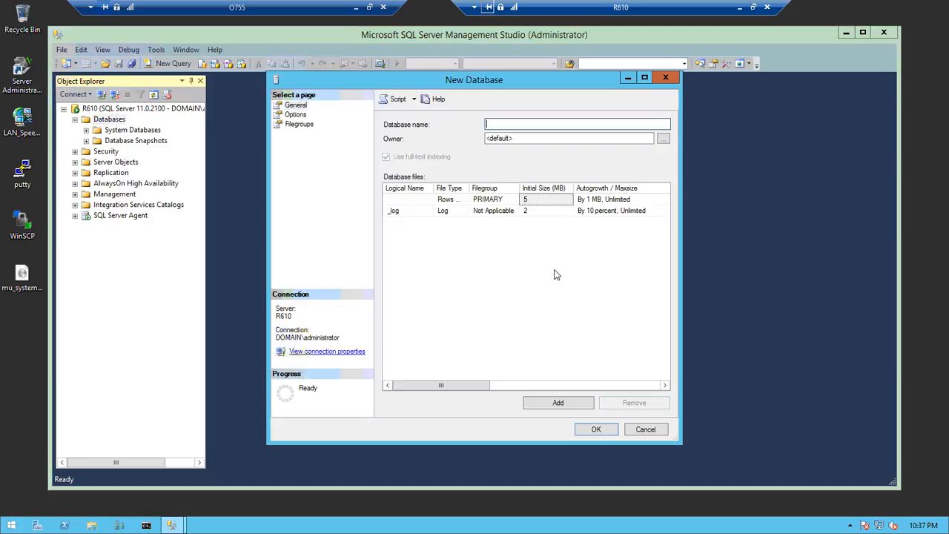
type("123")
left_click(562, 205)
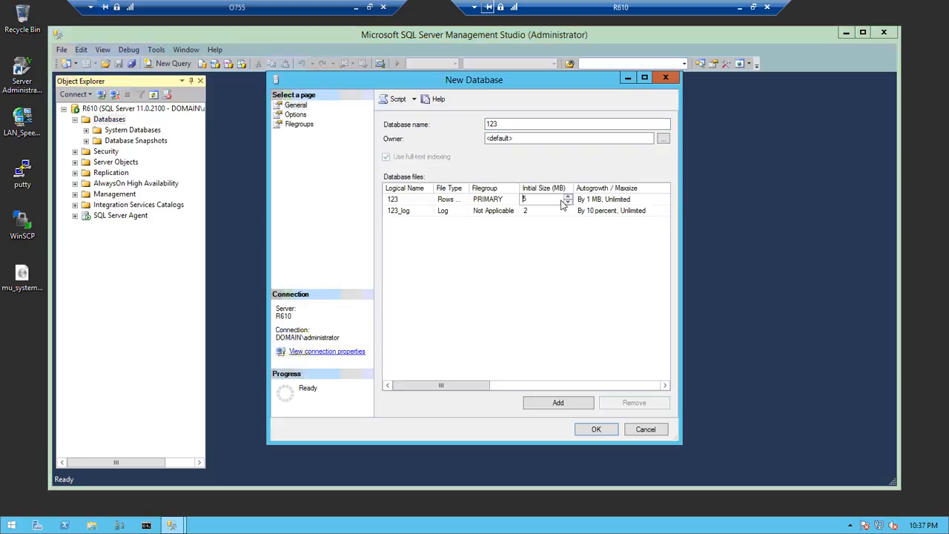
type("100")
left_click(562, 214)
type("50")
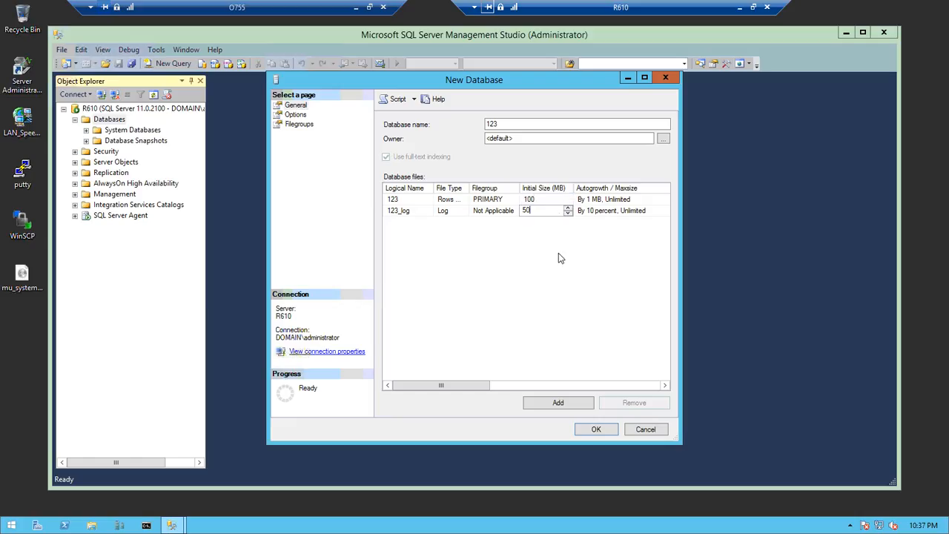
key("Return")
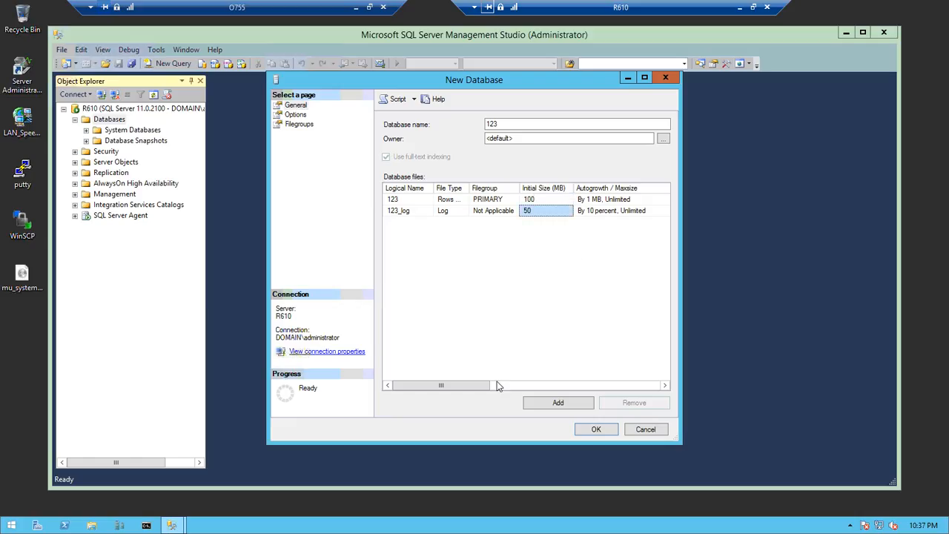
Step: Review the new database's autogrowth, file paths, Options and Filegroups pages, then create it
left_click(662, 199)
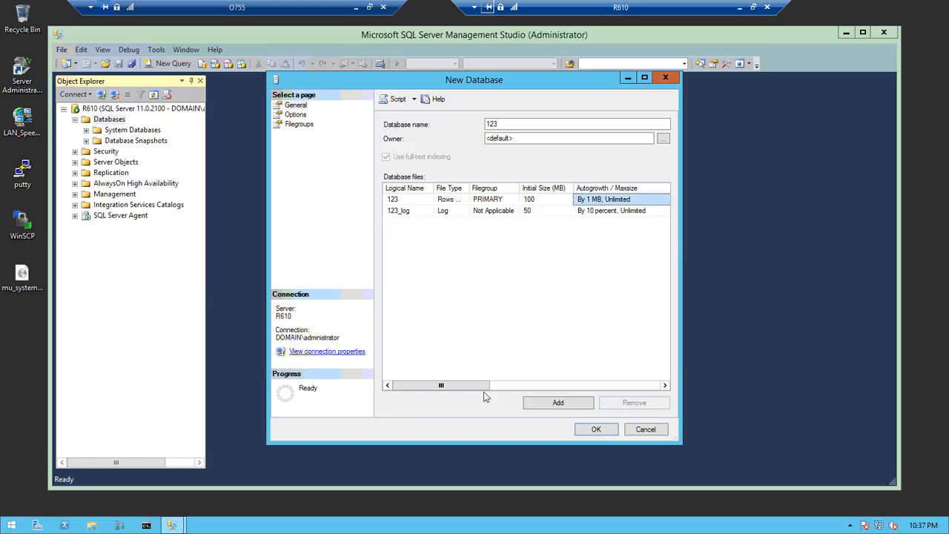
left_click_drag(484, 390, 510, 391)
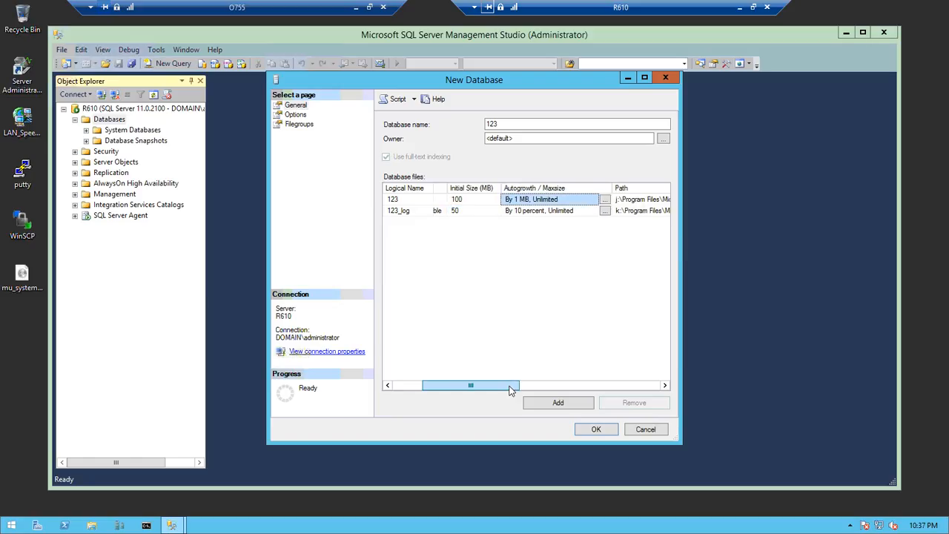
left_click(298, 116)
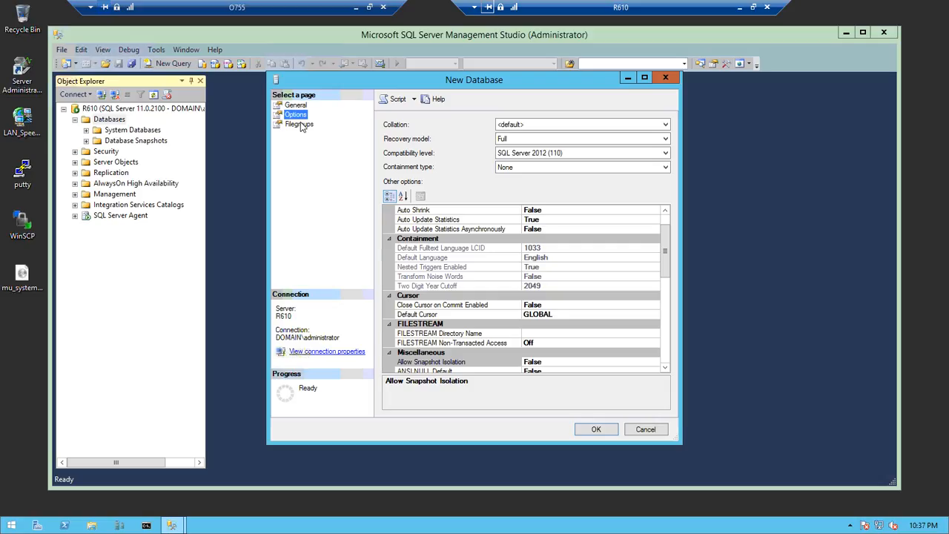
left_click(301, 124)
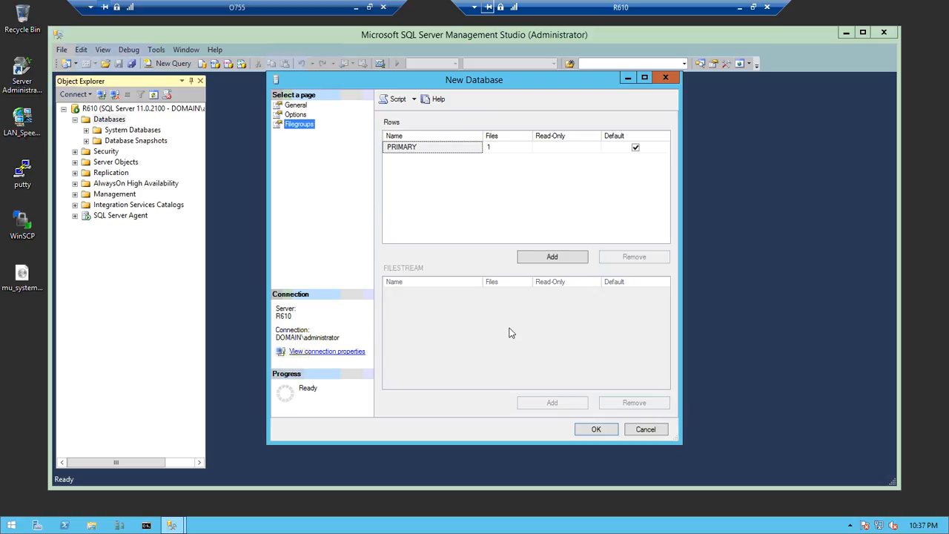
left_click(597, 432)
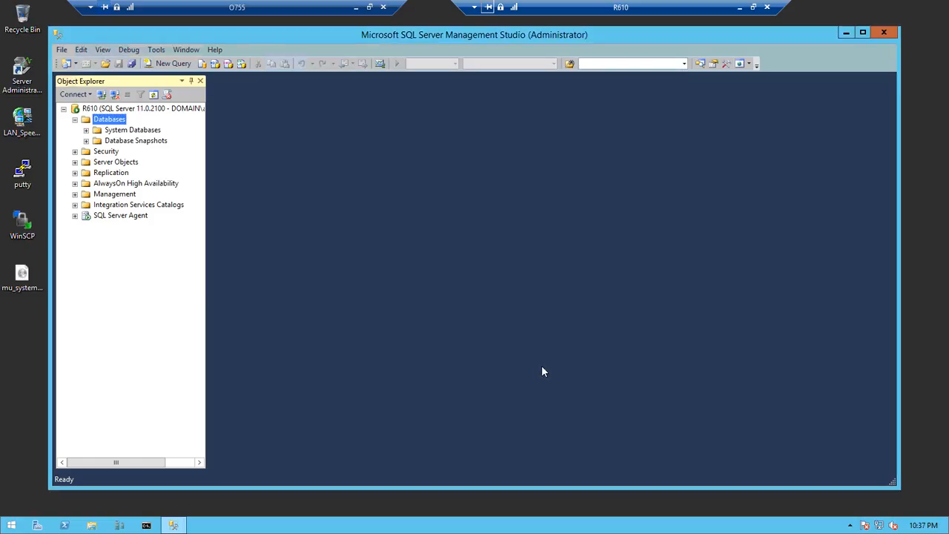
Step: Expand the 123 database and its Tables folder in Object Explorer
left_click(86, 151)
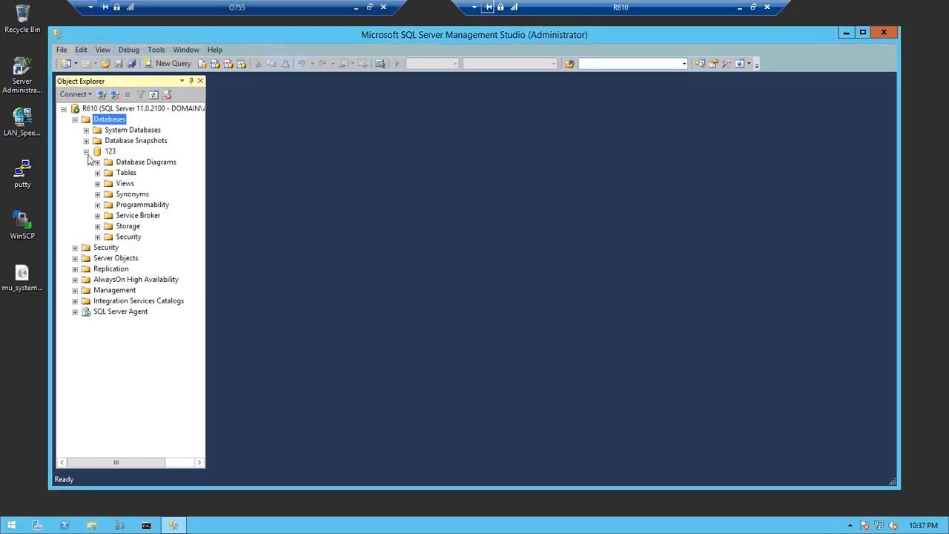
left_click(98, 173)
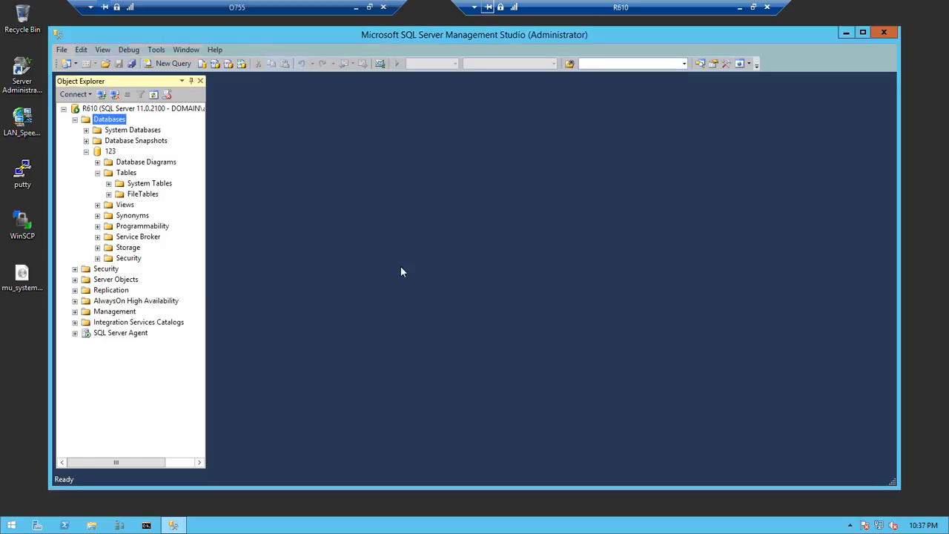